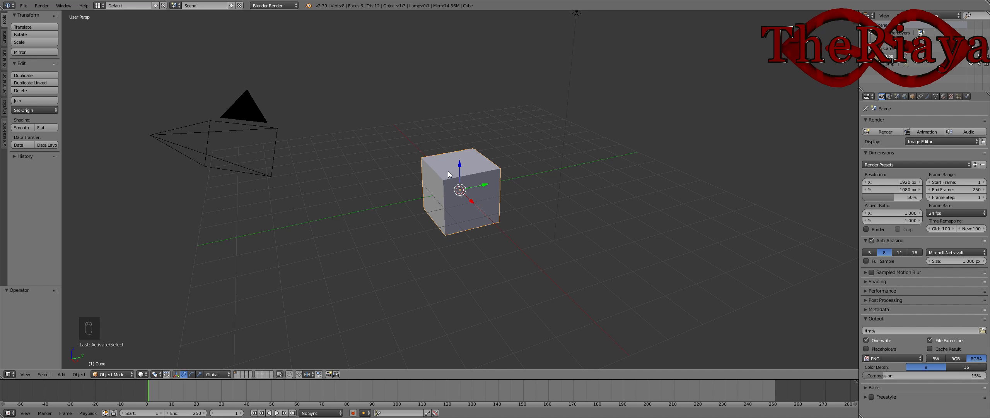
Switch the render engine to Cycles Render and delete the default cube.
left_click(273, 6)
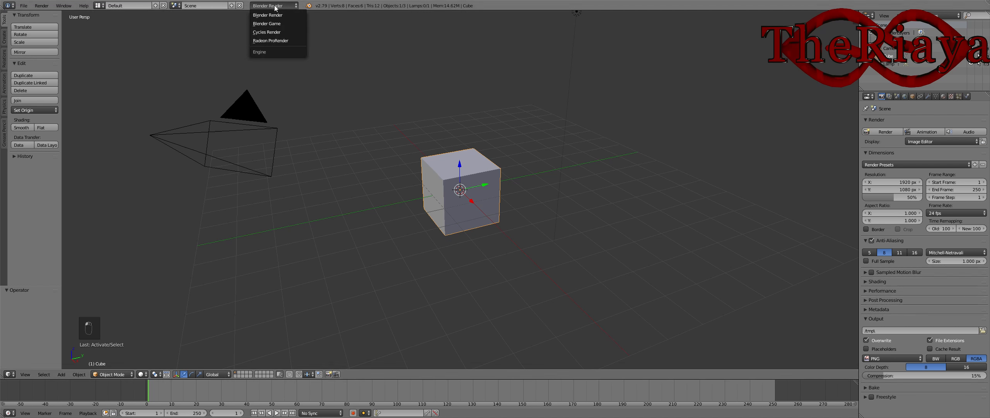
left_click(268, 32)
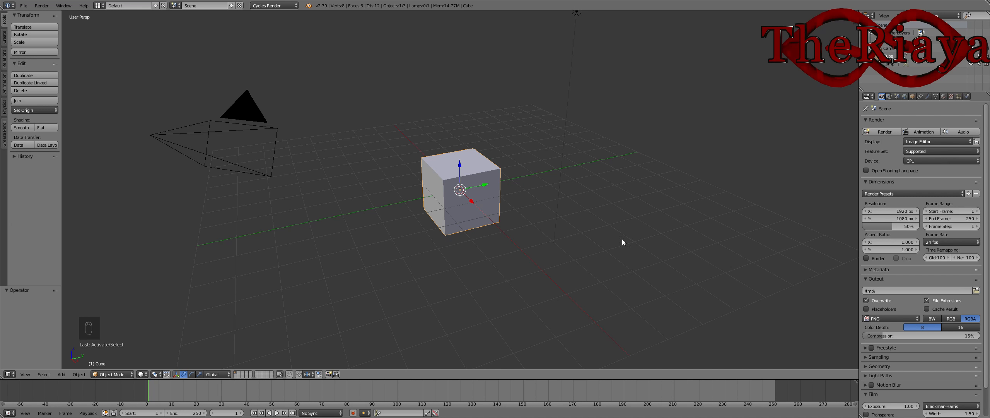
key("x")
left_click(449, 187)
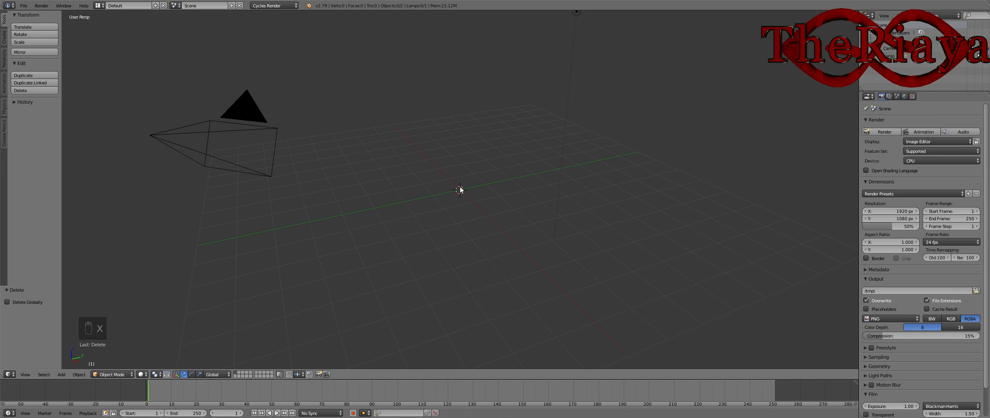
Add a UV sphere at the scene centre and set its ring count to 32.
key("shift+a")
mouse_move(460, 188)
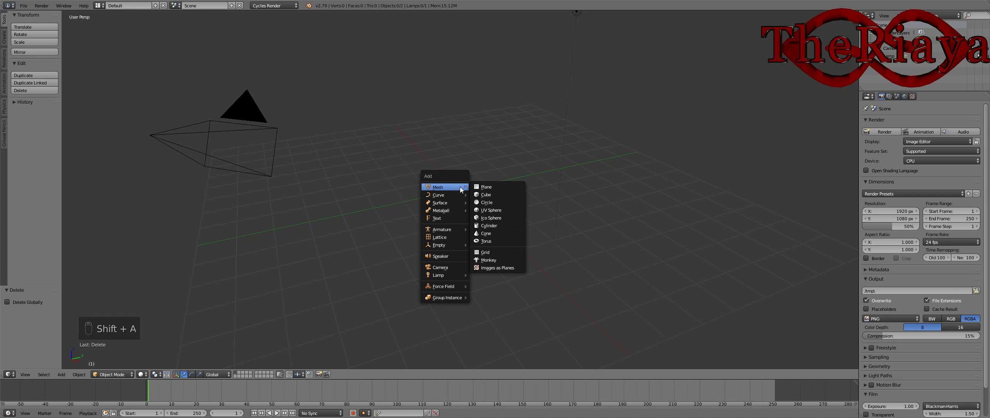
left_click(491, 209)
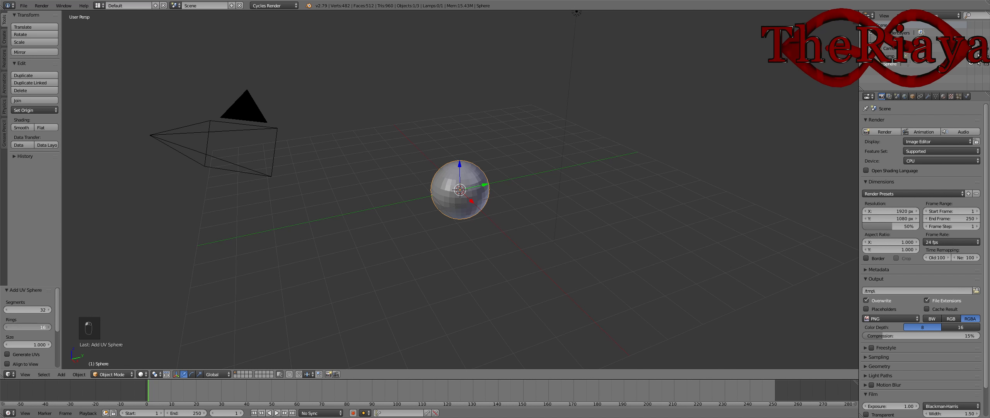
left_click(23, 327)
type("32")
key("Return")
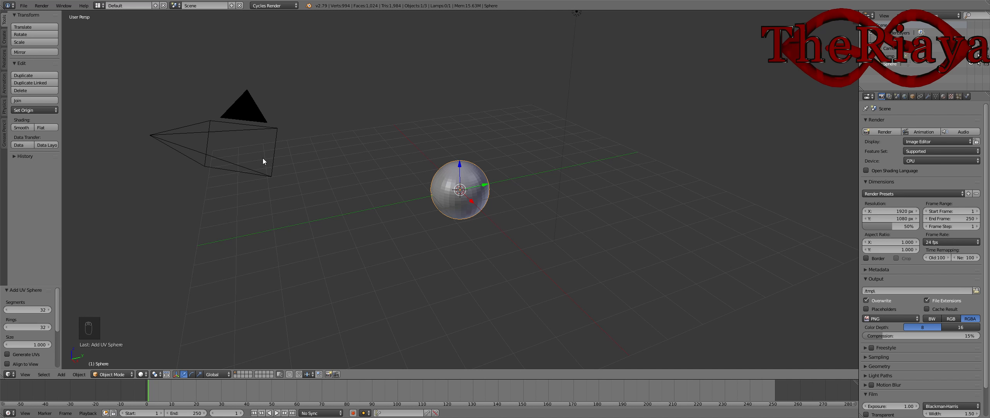
Select the camera and set its X and Y location to 0.
right_click(251, 110)
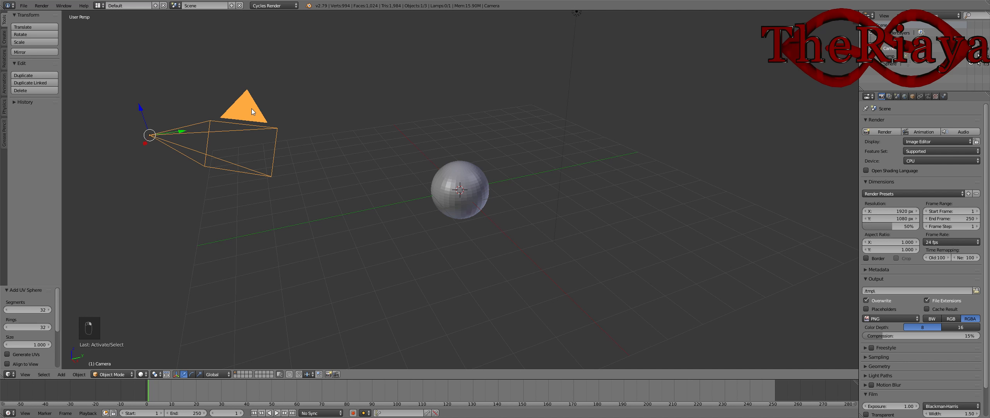
key("n")
scroll(821, 239, "up", 8)
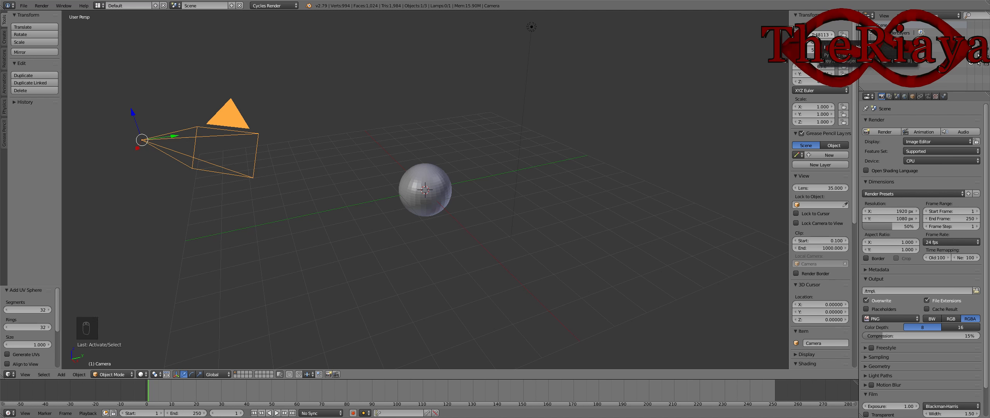
double_click(815, 35)
type("0")
key("Tab")
type("0")
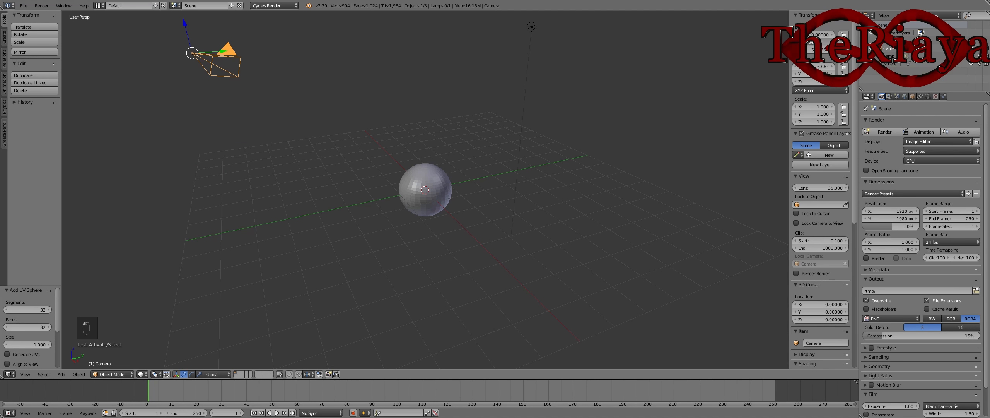
key("Return")
Set the camera's X and Z rotation to 0 so it points straight down at the sphere.
left_click(817, 66)
type("0")
key("Return")
left_click(812, 82)
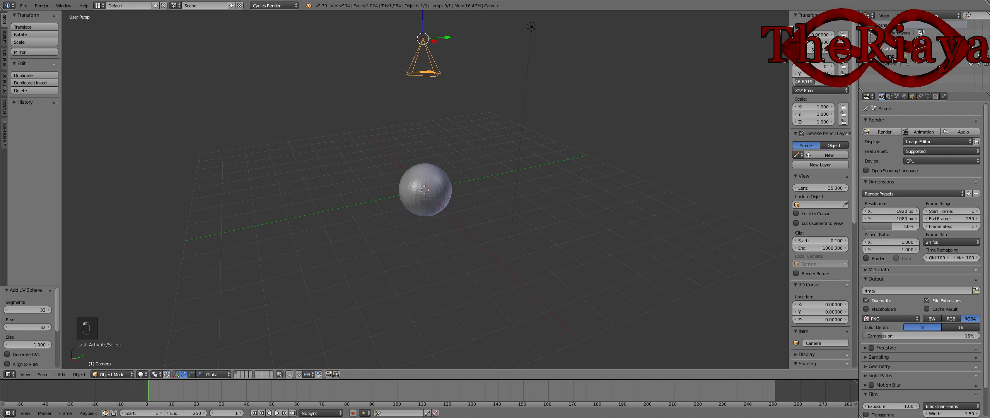
type("0")
key("Return")
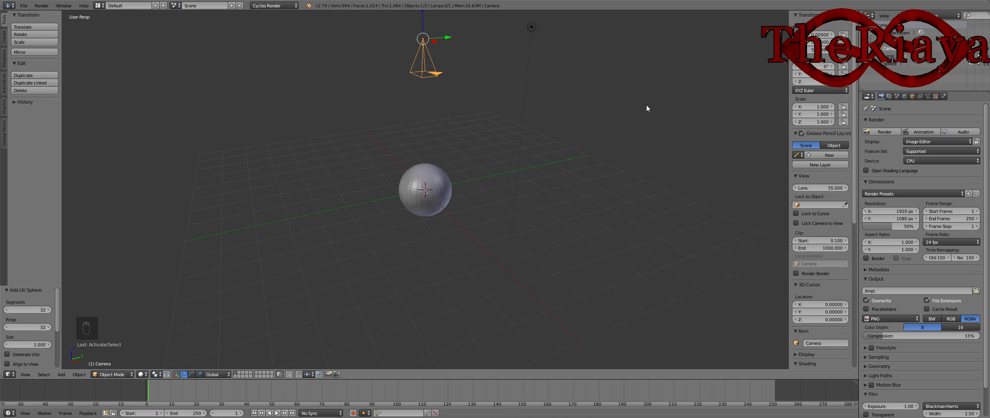
Look through the camera without the side panels and split the 3D view into two side-by-side views.
key("KP_0")
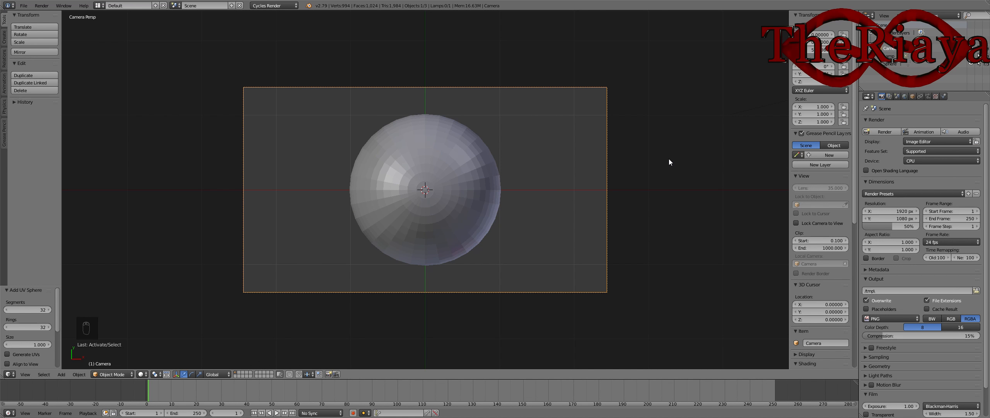
key("n")
key("t")
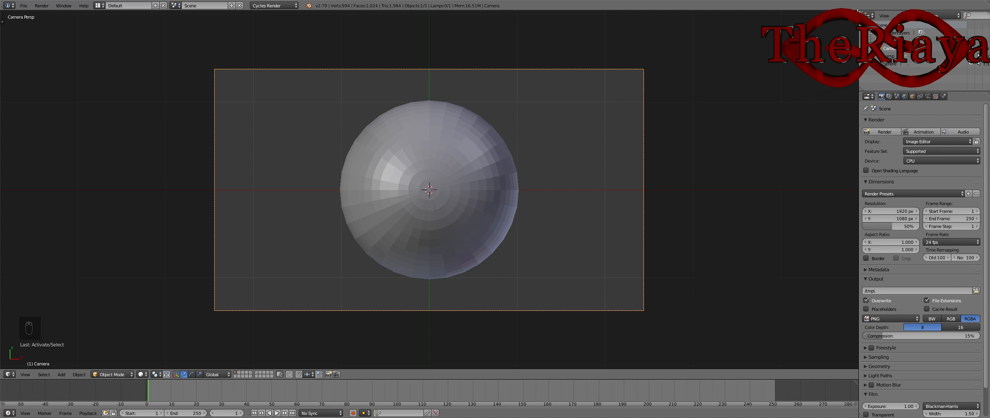
left_click_drag(855, 14, 421, 52)
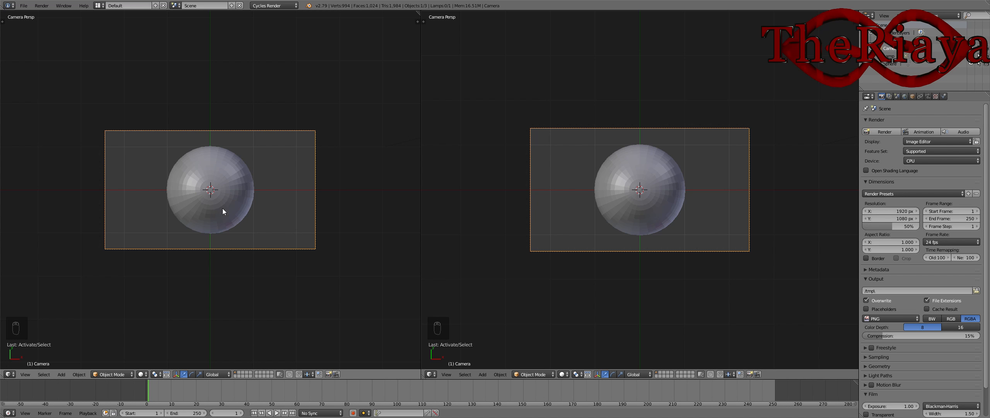
scroll(282, 278, "up", 4)
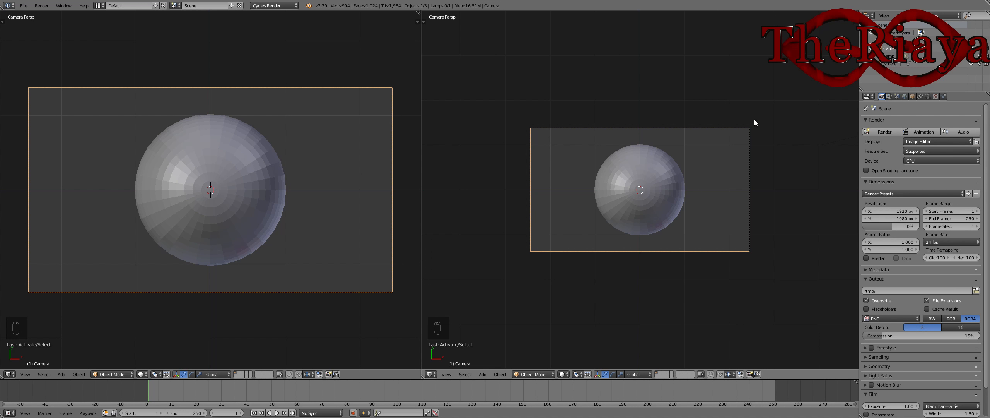
Switch the second 3D view out of the camera to a close perspective view and select the sphere.
key("KP_0")
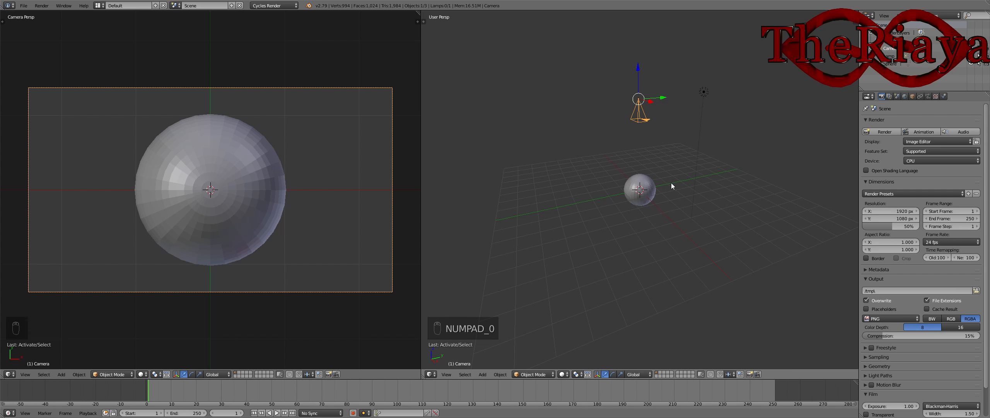
scroll(672, 182, "up", 7)
scroll(675, 170, "up", 2)
middle_click_drag(679, 154, 673, 168)
right_click(673, 170)
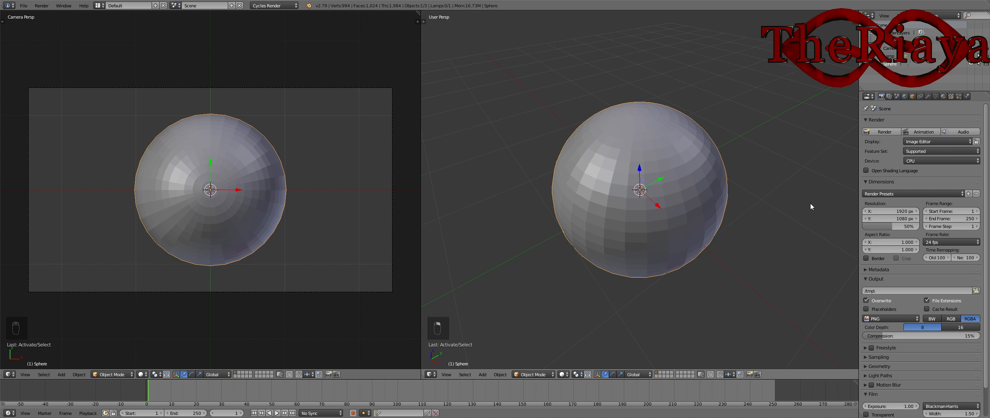
Enable border rendering and a transparent film background in the render settings.
left_click(867, 258)
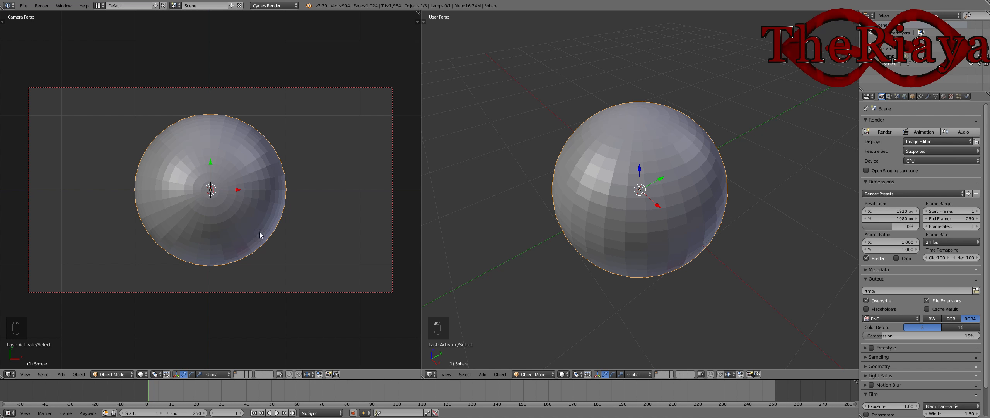
scroll(916, 273, "down", 2)
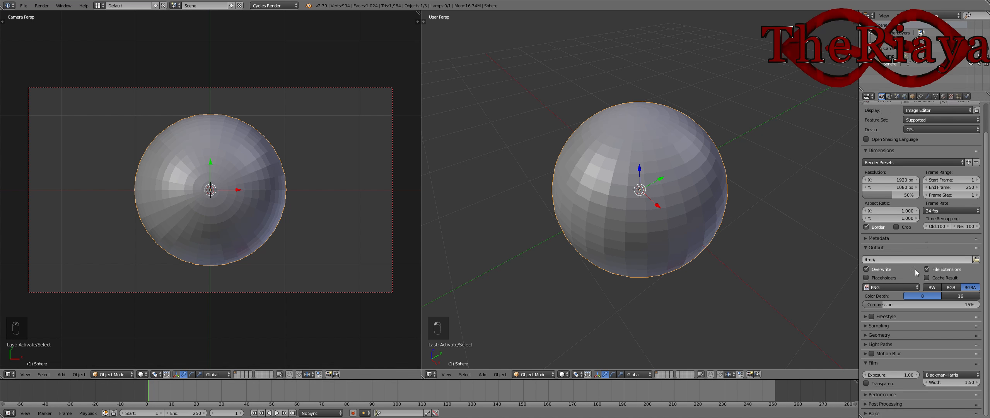
left_click(870, 385)
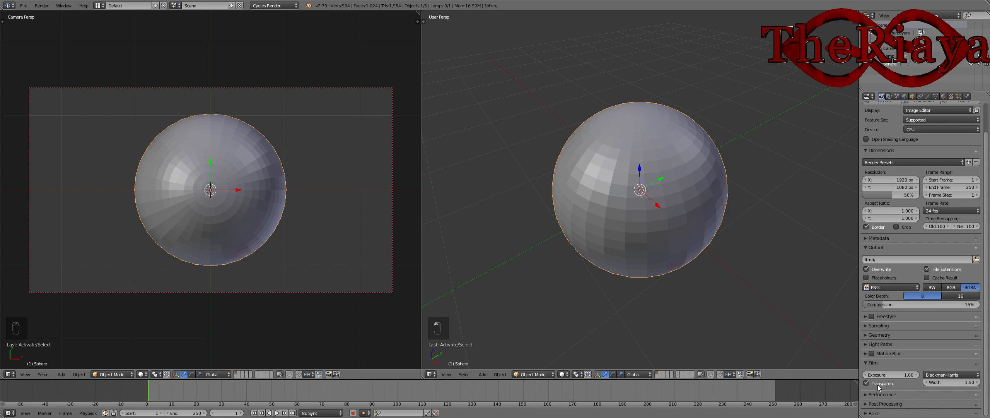
Apply the Full Global Illumination preset to the render's light paths.
left_click(883, 342)
left_click(891, 356)
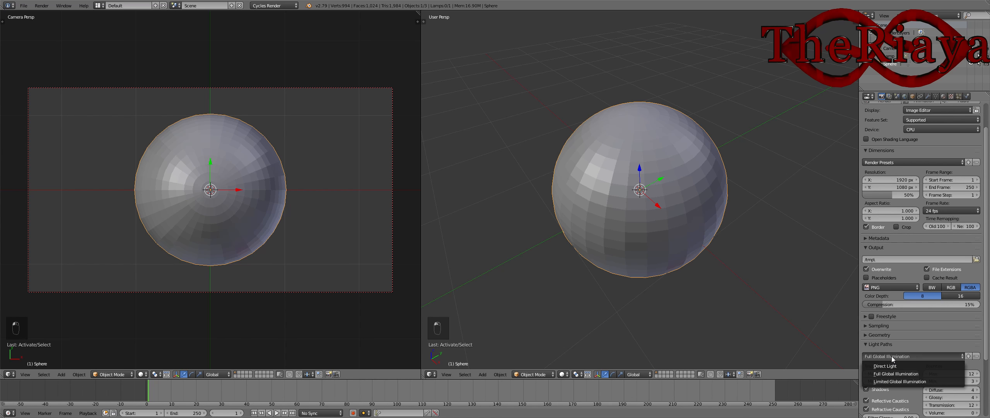
left_click(896, 373)
scroll(961, 388, "down", 1)
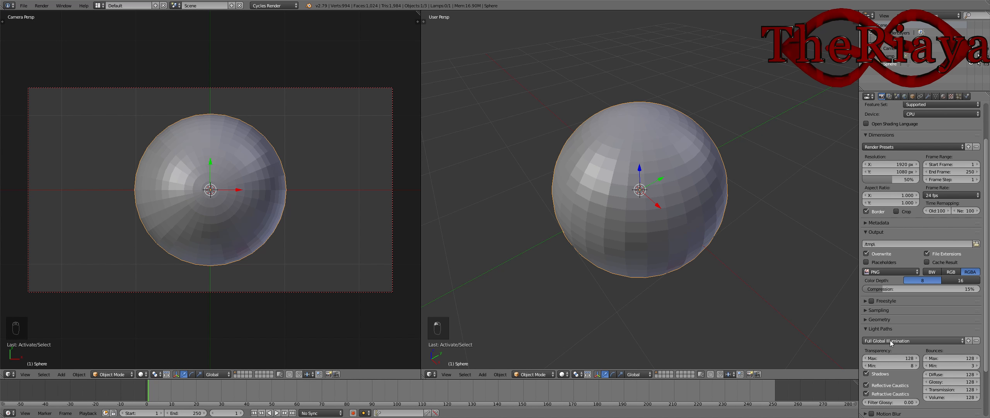
scroll(912, 334, "up", 3)
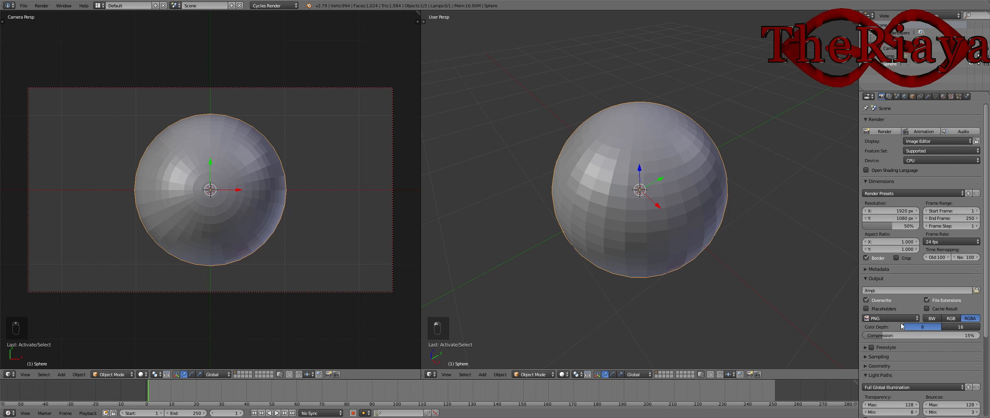
Create a new material on the sphere and name it Eye.
left_click(943, 96)
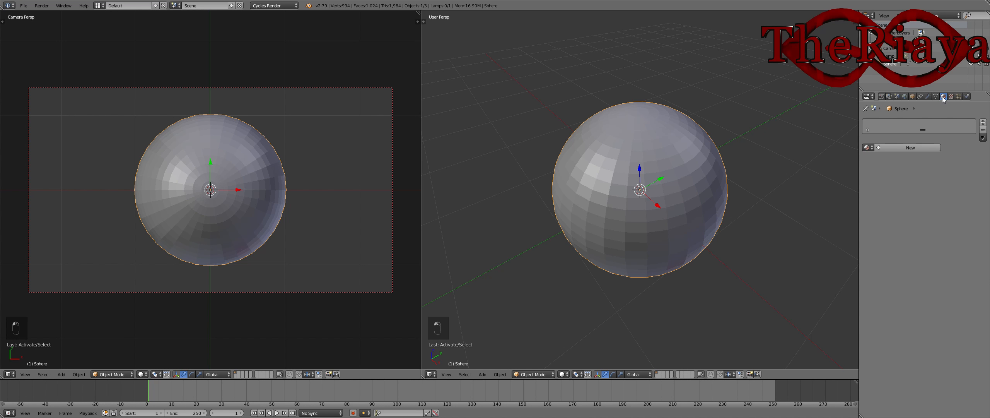
left_click(983, 123)
left_click(904, 147)
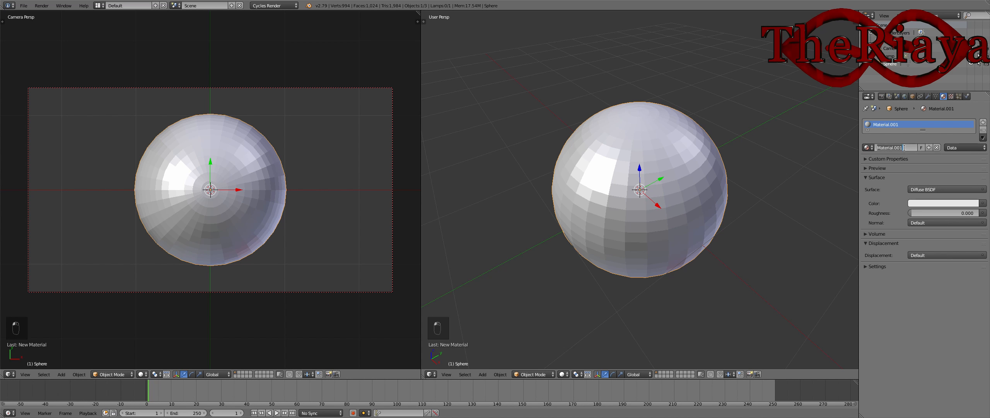
type("Eye")
key("Return")
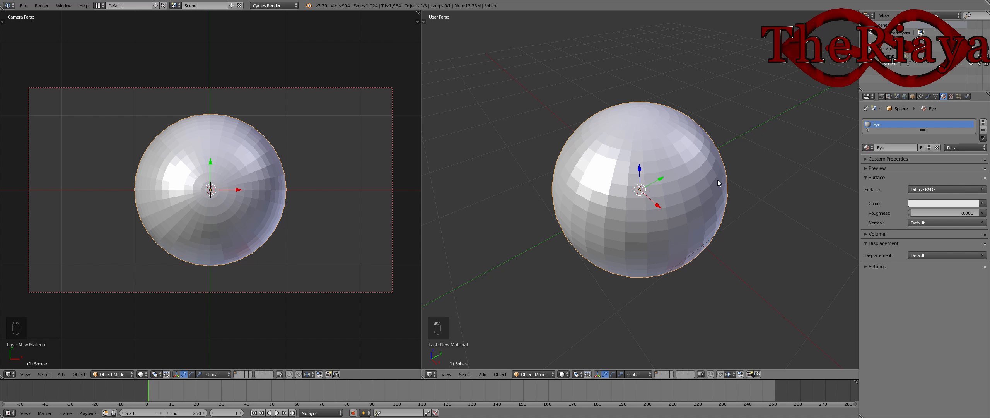
Apply smooth shading to the sphere.
key("t")
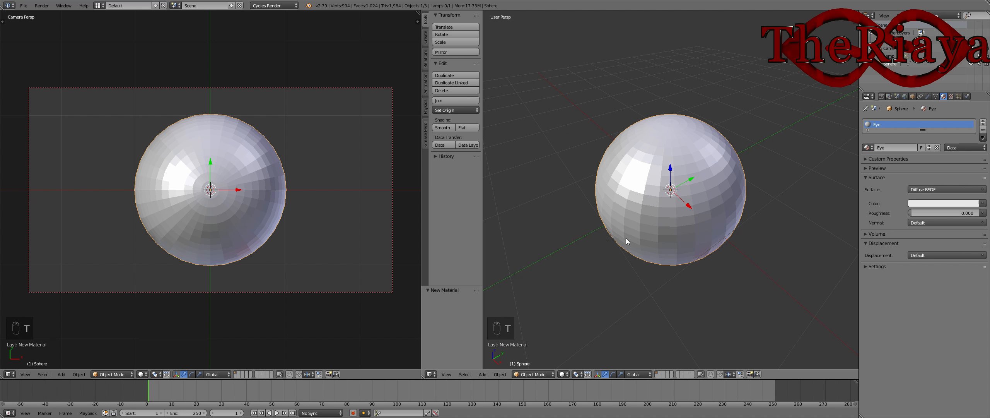
left_click(443, 127)
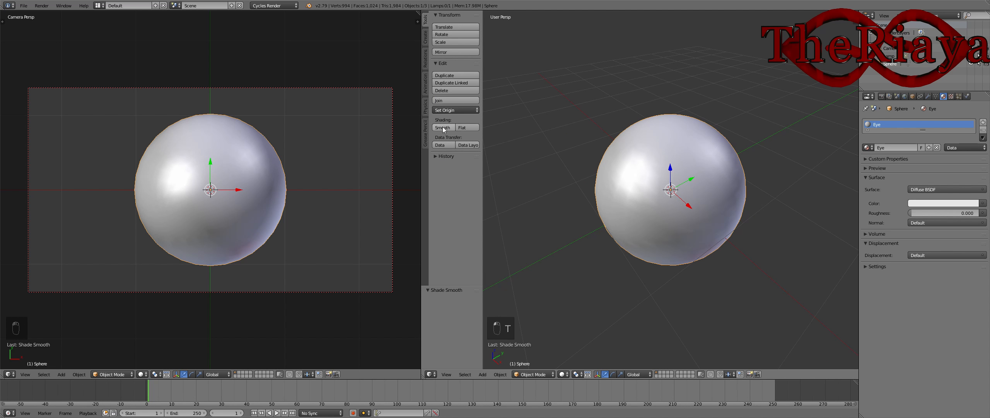
key("t")
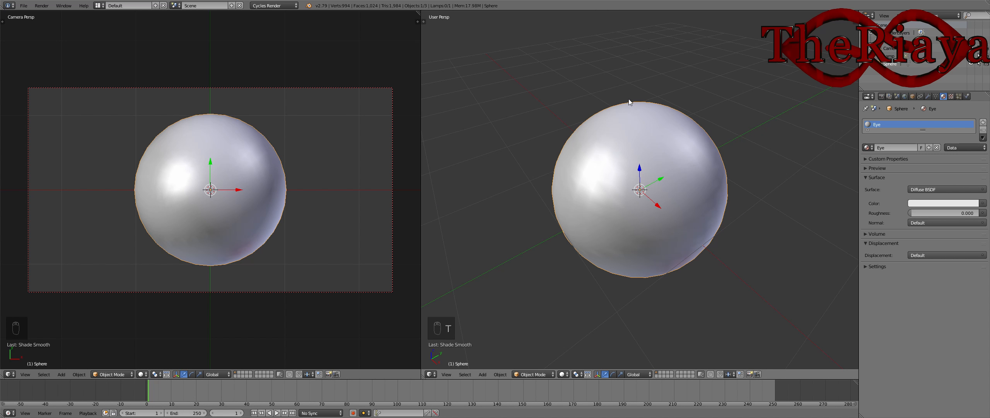
Enter Edit Mode on the sphere, seen from above, and deselect all of its vertices.
key("Tab")
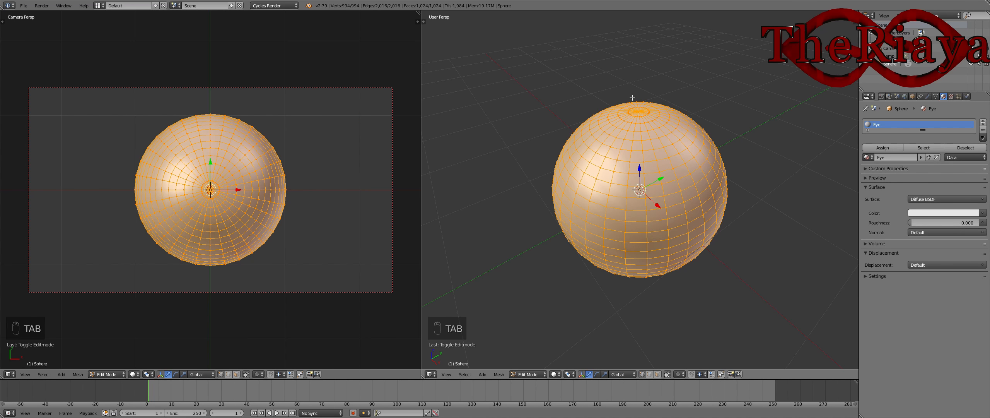
middle_click_drag(632, 99, 670, 156)
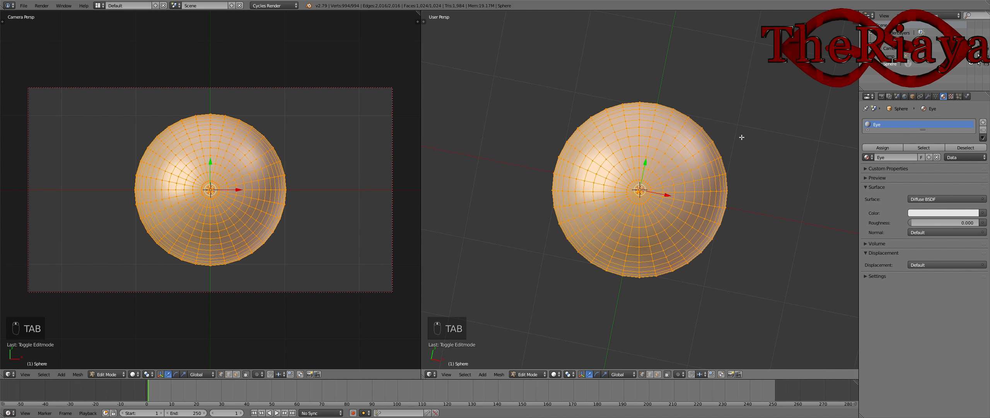
mouse_move(741, 137)
middle_mouse_down()
mouse_move(698, 99)
mouse_move(638, 181)
mouse_move(650, 137)
mouse_move(736, 139)
middle_mouse_up()
key("a")
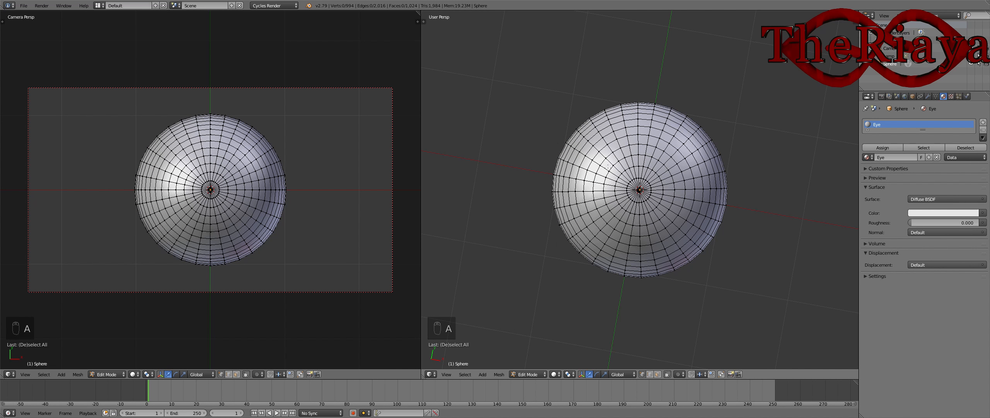
right_click(636, 166, "alt")
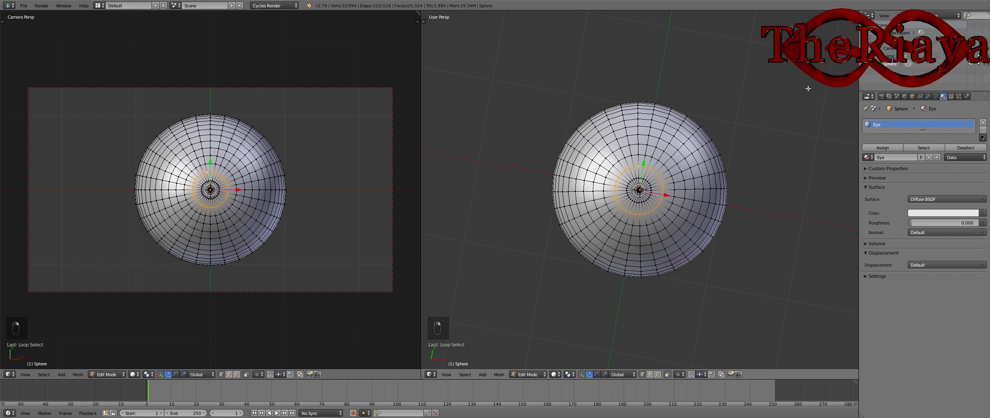
right_click(634, 167, "alt")
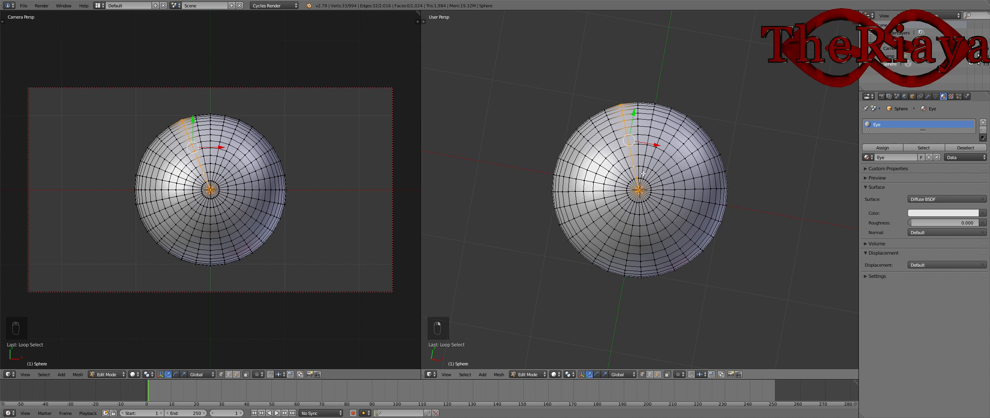
key("a")
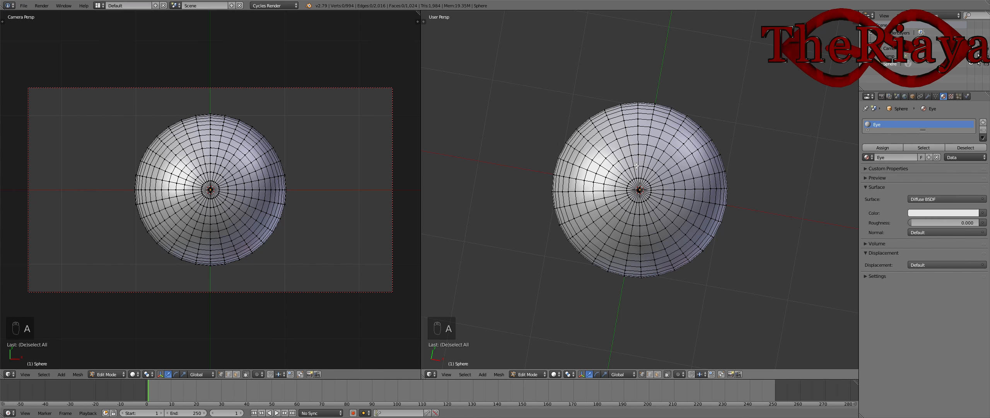
Select the edge loop around the sphere's top pole and grow the selection four times to form a cap.
right_click(636, 166, "alt")
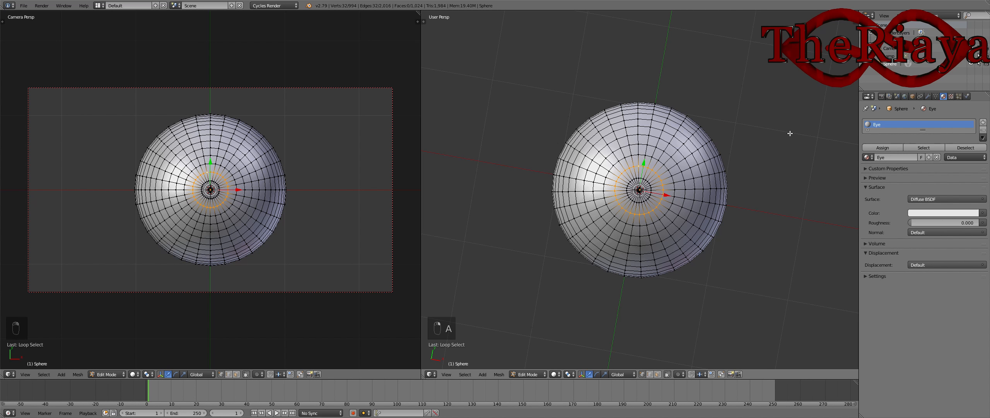
key("ctrl+KP_Add")
key("ctrl+KP_Add")
key("ctrl+KP_Add")
key("ctrl+KP_Add")
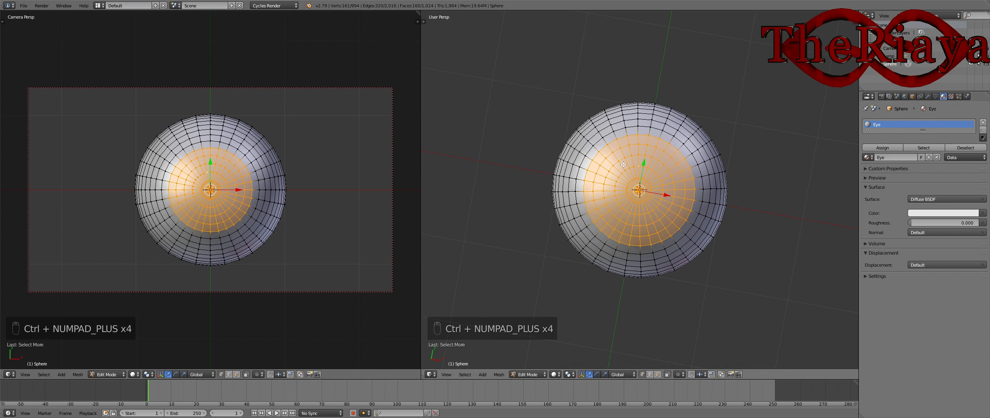
Add a second material named Lens to the sphere and assign it to the selected cap.
left_click(983, 122)
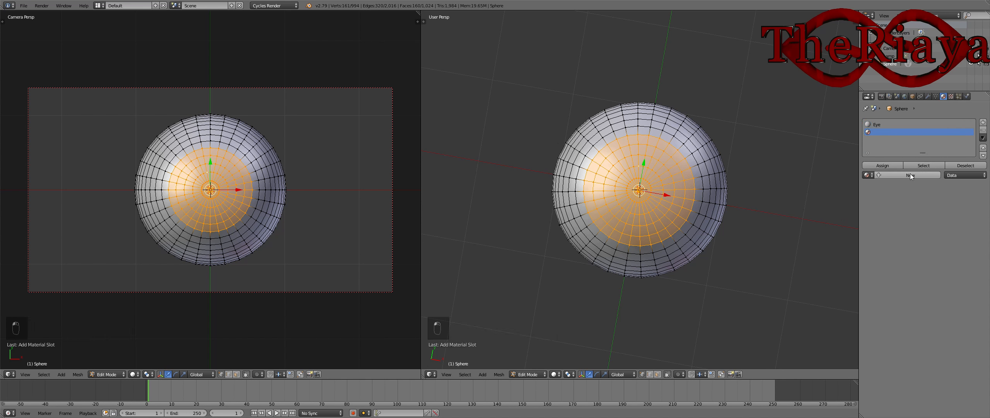
left_click(909, 175)
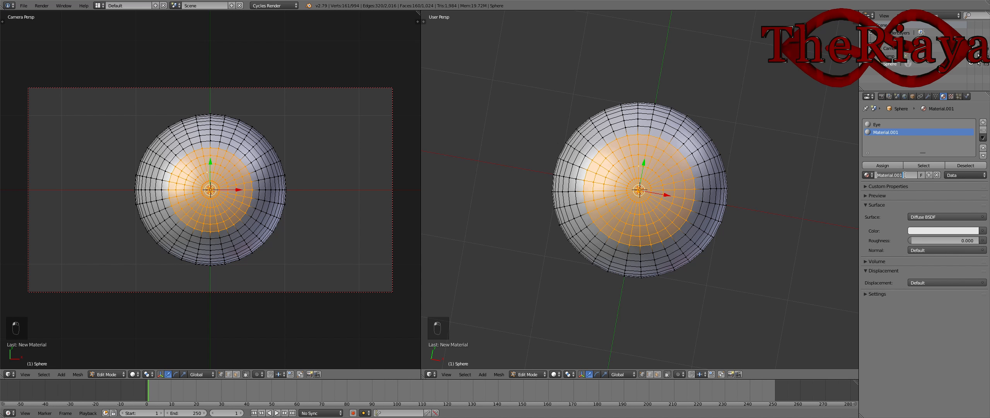
type("Lens")
key("Return")
left_click(884, 165)
Duplicate the lens cap in place and flip the copy by scaling it -1 along the Z axis.
middle_click_drag(712, 173, 727, 154)
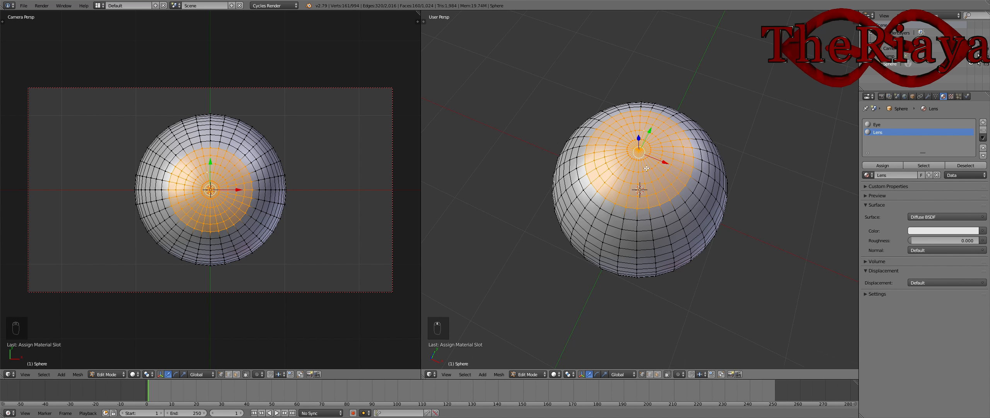
middle_click_drag(647, 168, 700, 123)
scroll(660, 164, "up", 4)
scroll(660, 165, "down", 3)
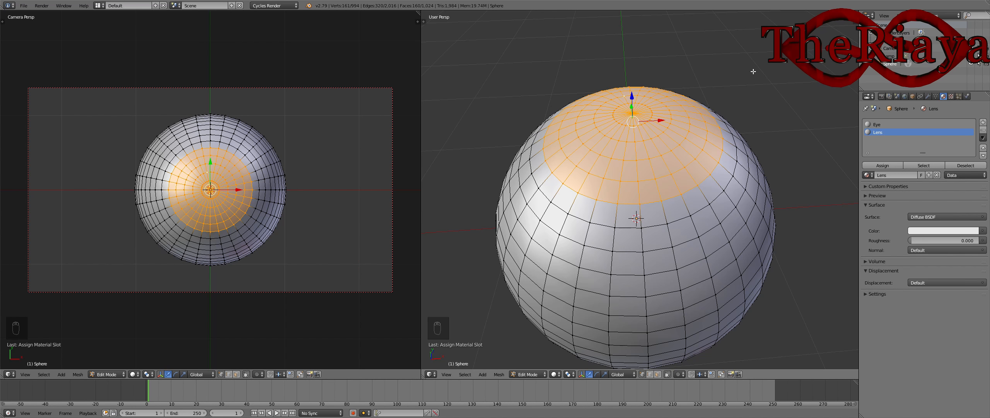
key("shift+d")
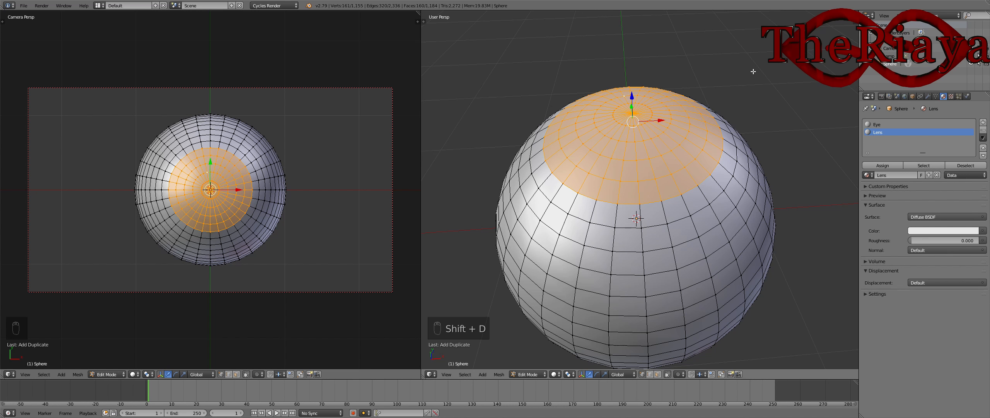
key("s")
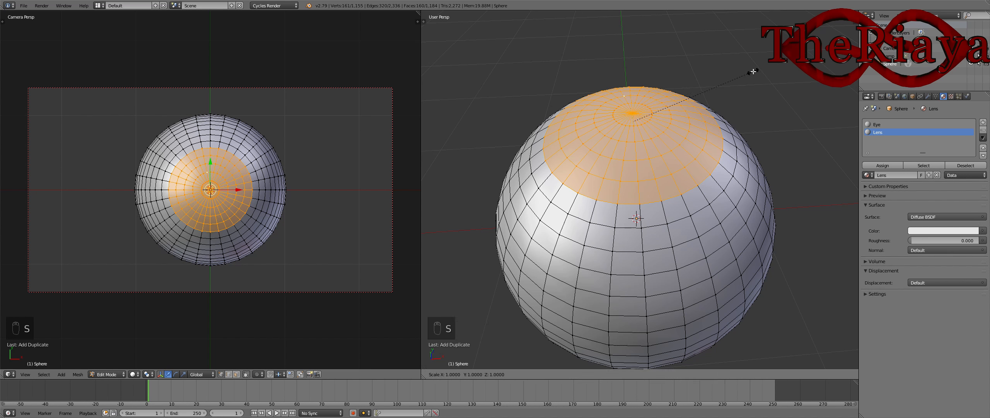
key("z")
type("-1")
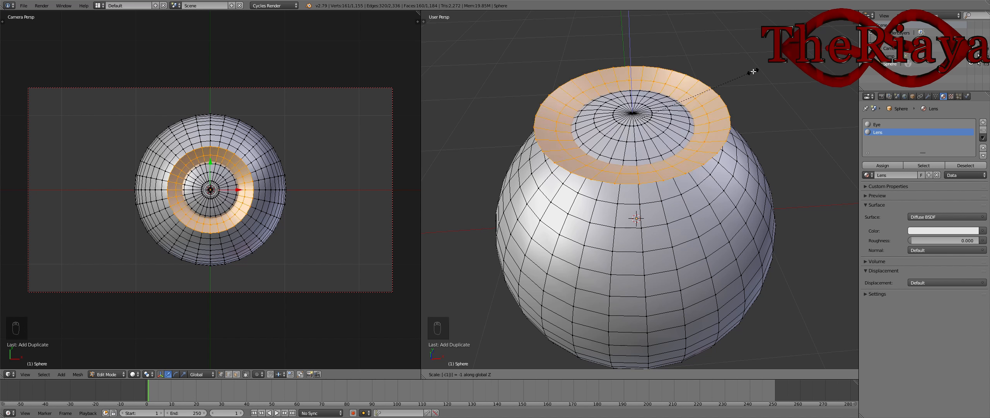
key("Return")
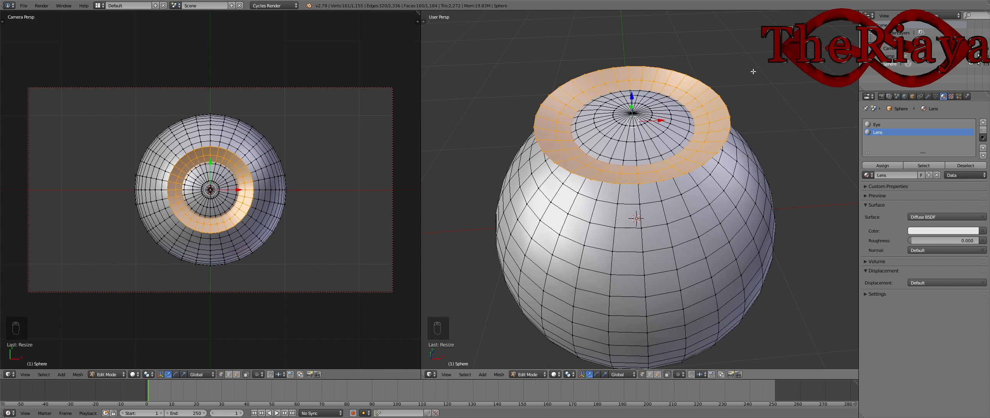
Move the flipped cap down along Z by about 0.134 so its rim meets the lens edge.
middle_click_drag(669, 92, 630, 70)
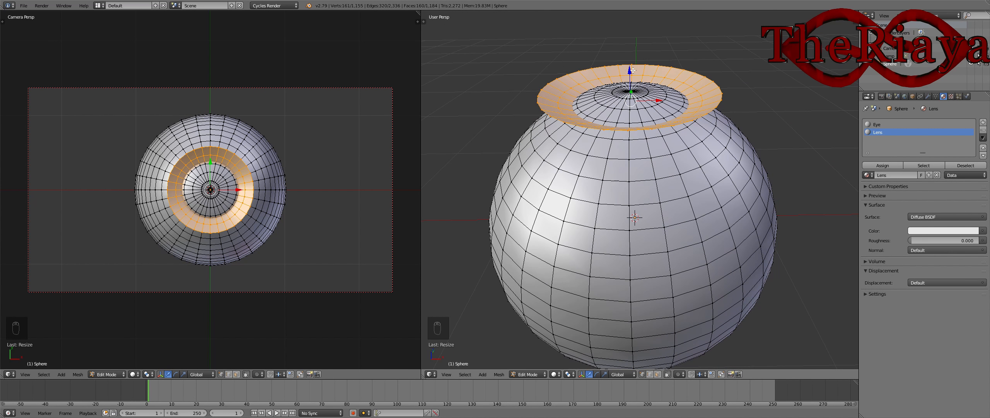
key("g")
key("z")
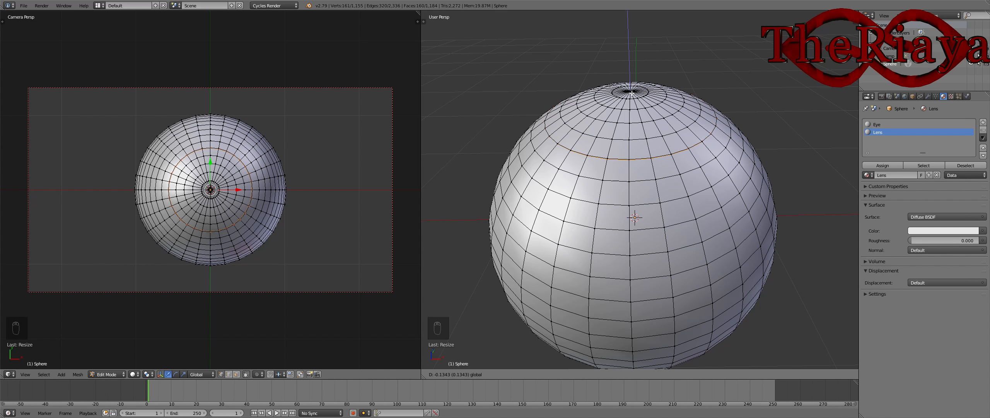
left_click(632, 93)
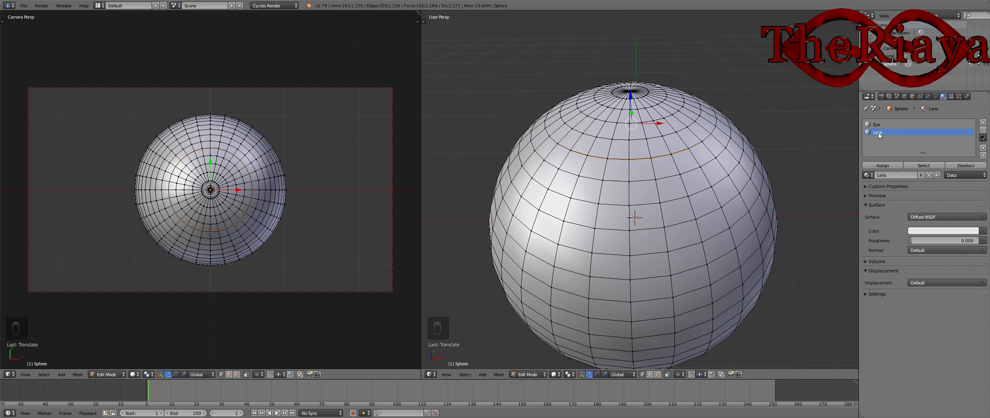
Add a third material named Iris and assign it to the flipped cap.
left_click(983, 123)
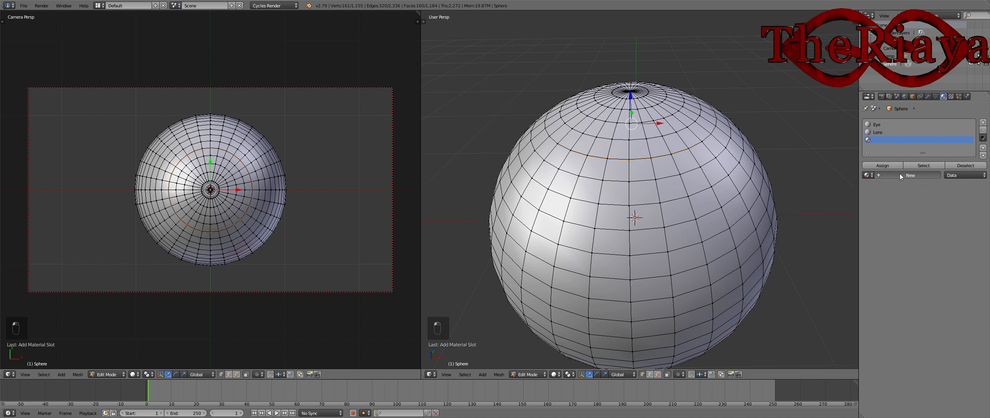
left_click(899, 175)
type("Iris")
key("Return")
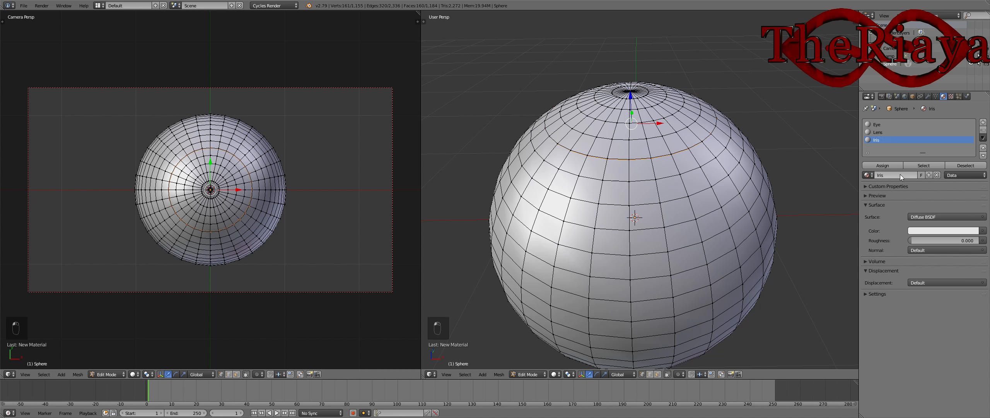
left_click(884, 165)
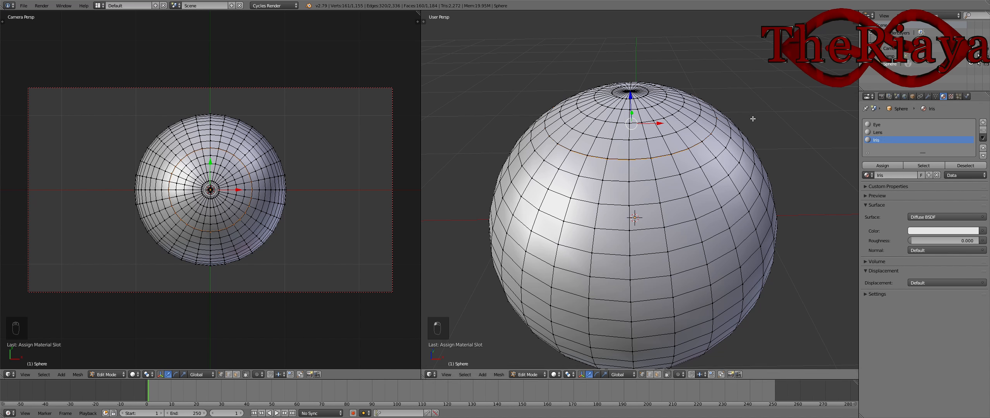
Duplicate the iris cap in place inside the sphere and flip the copy by scaling it -1 along Z.
middle_click_drag(674, 154, 710, 152)
scroll(686, 150, "up", 8)
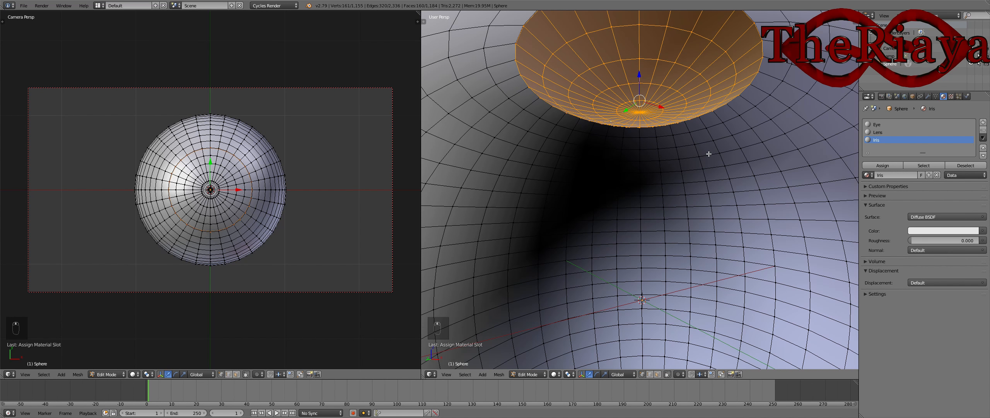
key("shift+d")
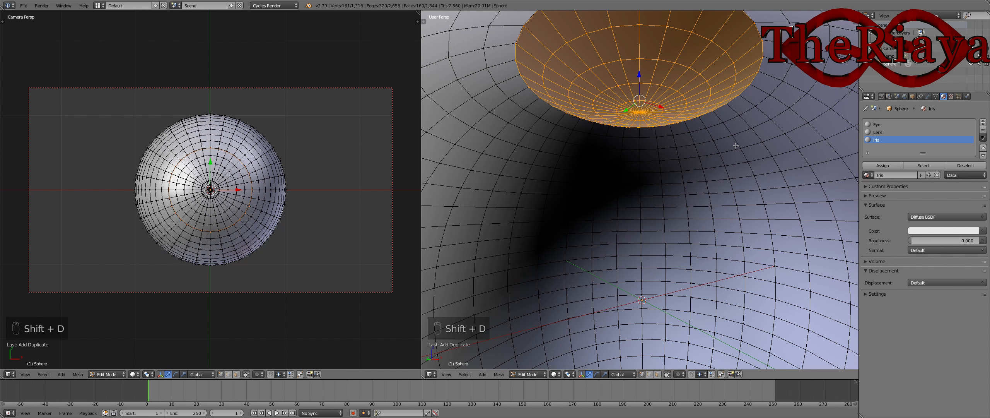
key("s")
key("z")
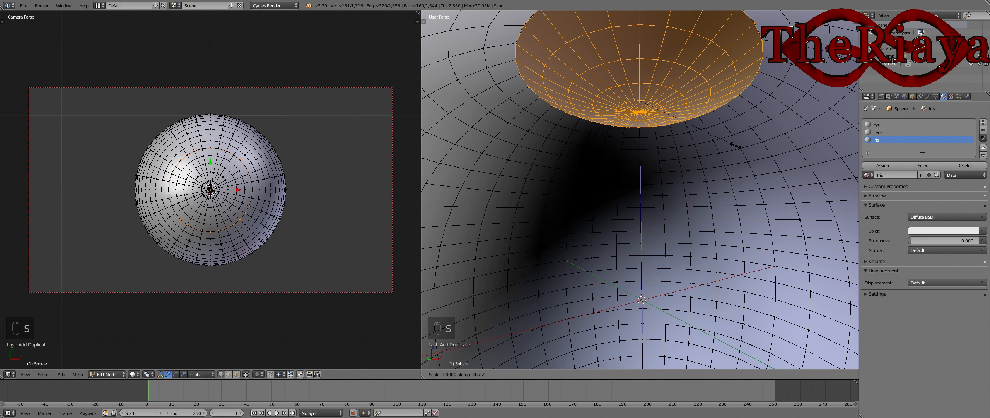
type("0")
key("Return")
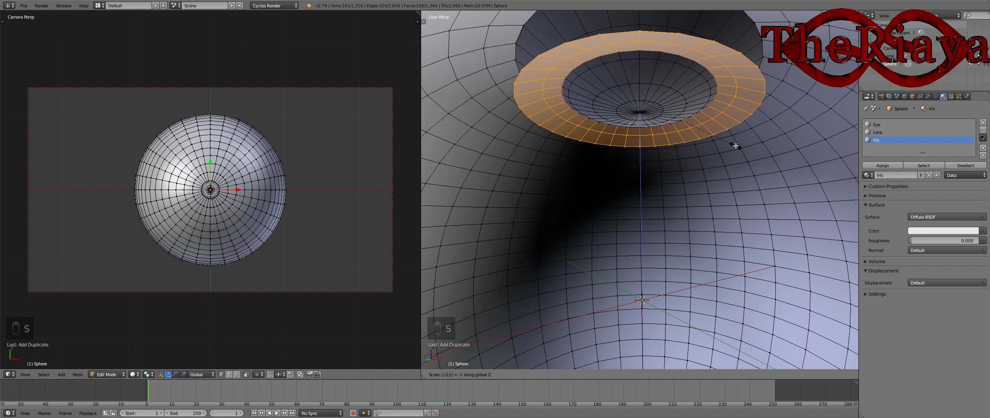
Lower the new cap along Z by about 0.063 so only its center pokes through the iris.
key("g")
key("z")
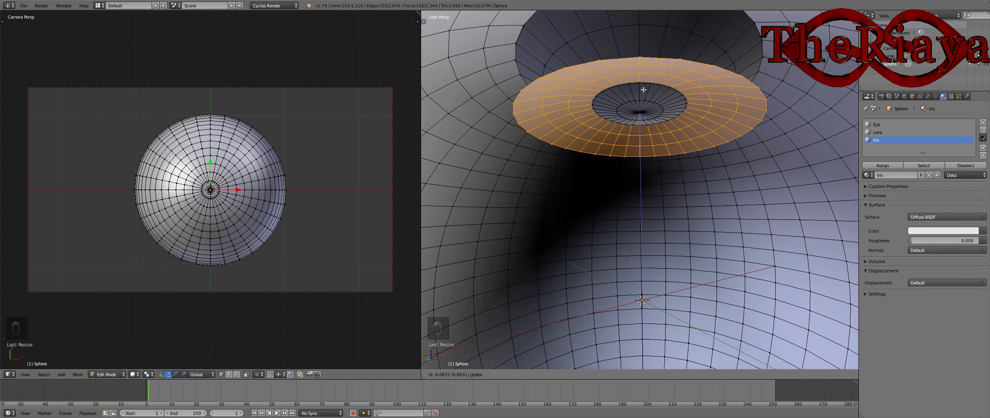
left_click(643, 90)
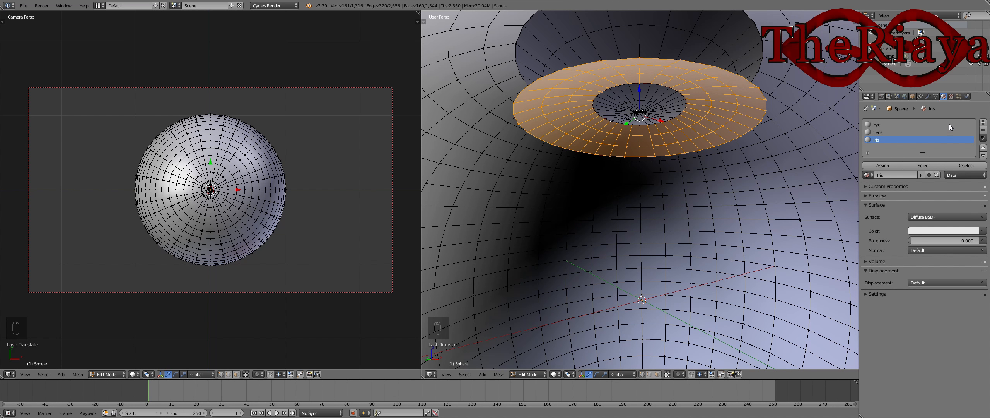
Add a fourth material named Pupil with a black diffuse color and assign it to the lowered cap.
left_click(983, 122)
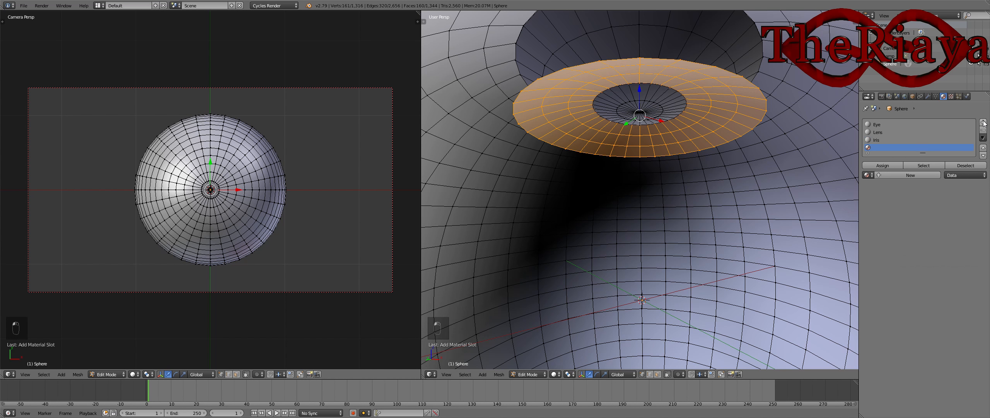
left_click(901, 176)
type("Pu")
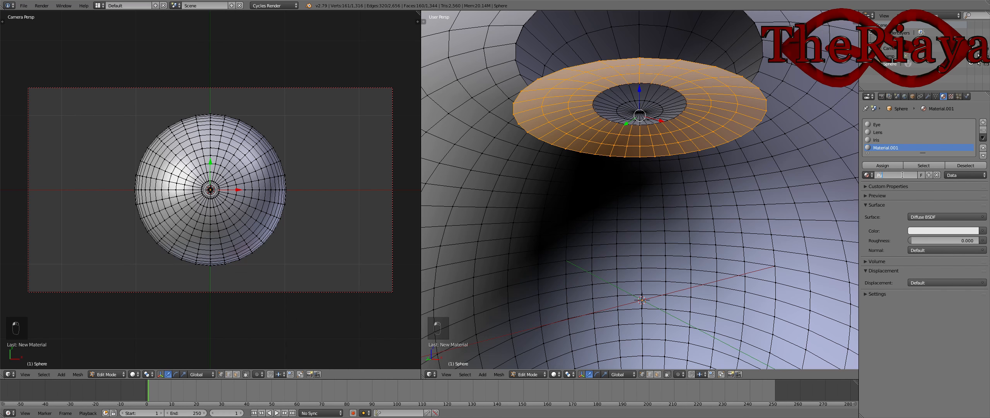
type("pil")
key("Return")
left_click(889, 165)
left_click(931, 231)
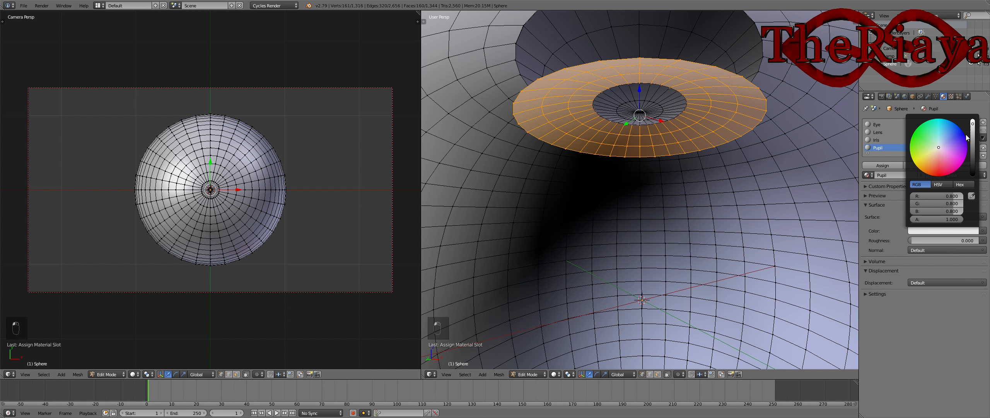
left_click_drag(972, 139, 972, 176)
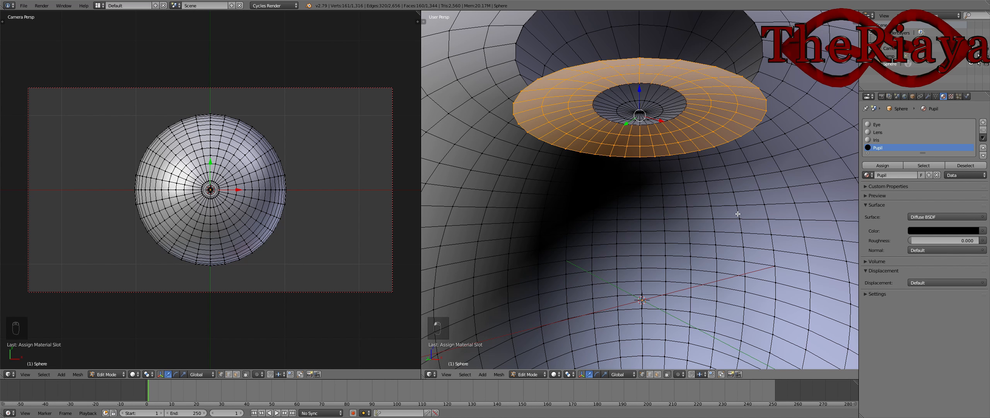
Check the faces assigned to the Pupil, Iris, Lens and Eye materials by selecting and deselecting each set in turn.
key("a")
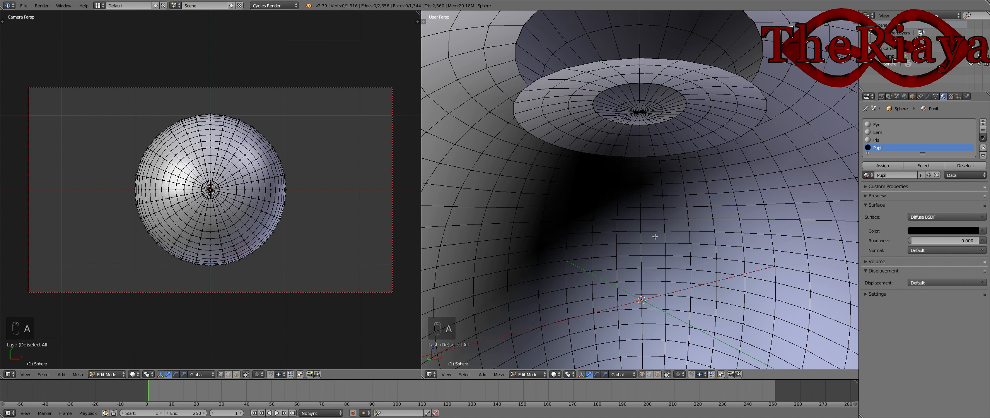
left_click(916, 164)
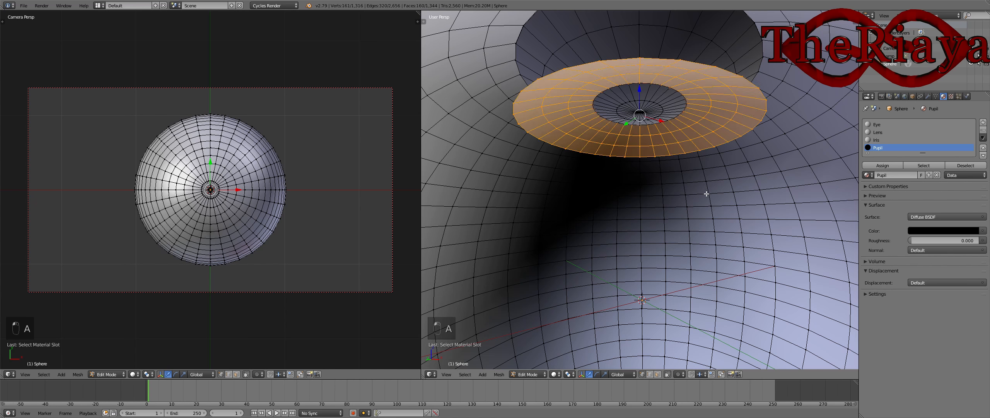
key("a")
left_click(877, 140)
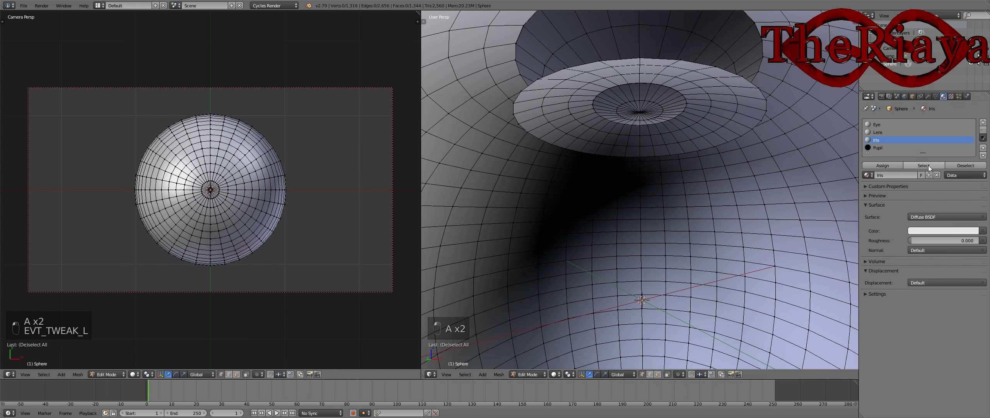
left_click(924, 165)
key("a")
scroll(706, 209, "down", 5)
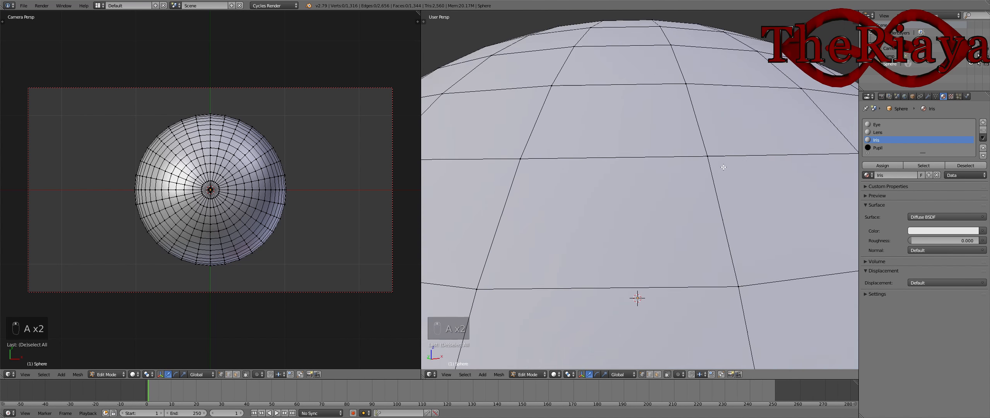
left_click(877, 132)
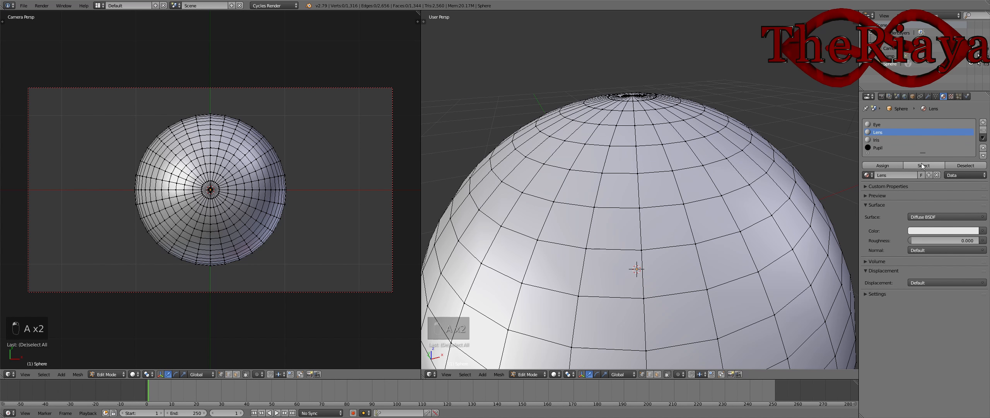
left_click(924, 166)
key("a")
left_click(877, 124)
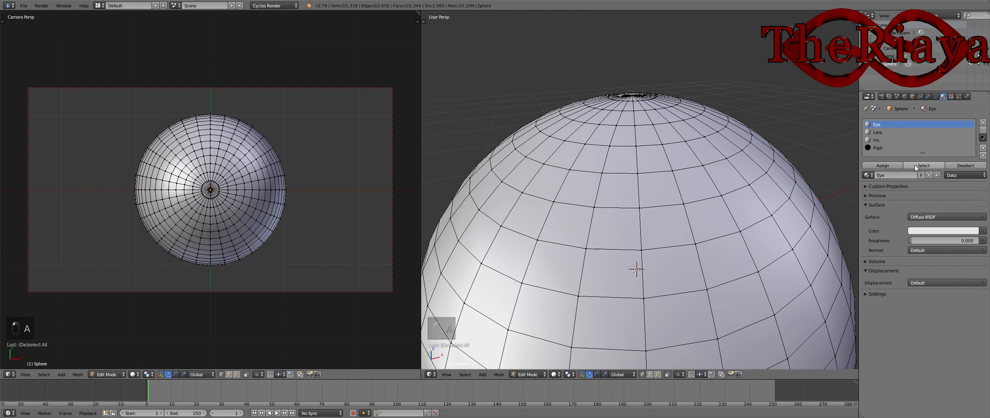
left_click(914, 164)
key("a")
Switch the camera view to Rendered shading and view the eyeball from above in the modeling view.
middle_click_drag(657, 255, 657, 181)
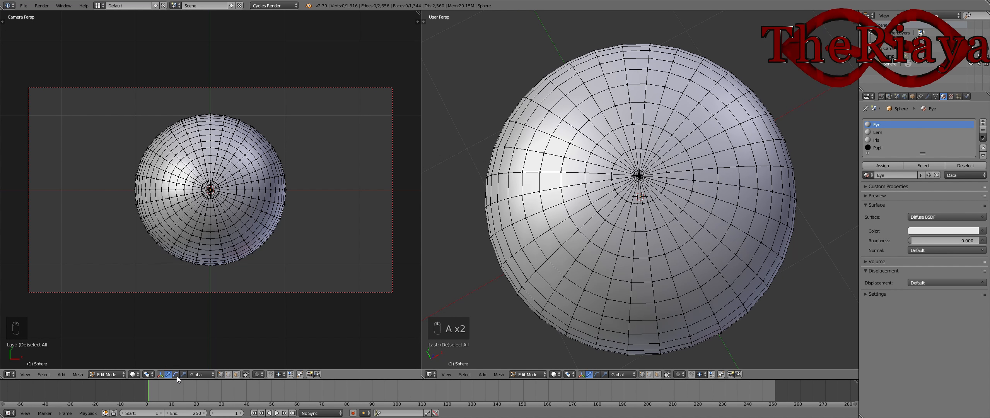
left_click(135, 374)
left_click(155, 323)
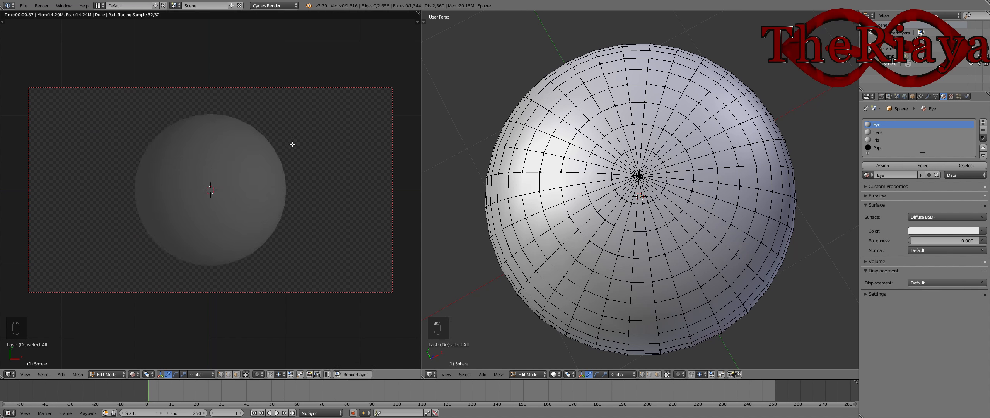
mouse_move(687, 204)
middle_mouse_down()
mouse_move(683, 228)
mouse_move(676, 193)
middle_mouse_up()
middle_click_drag(684, 164, 681, 153)
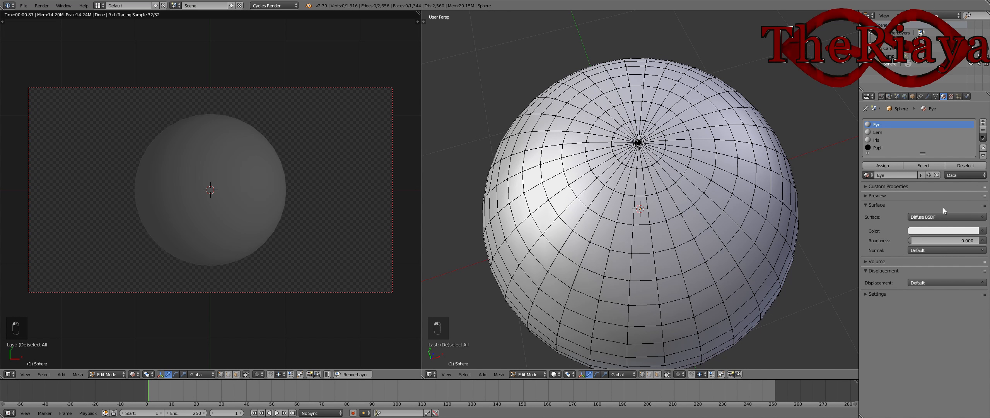
Change the surface shader of both the Eye and the Lens materials to Principled BSDF.
left_click(932, 217)
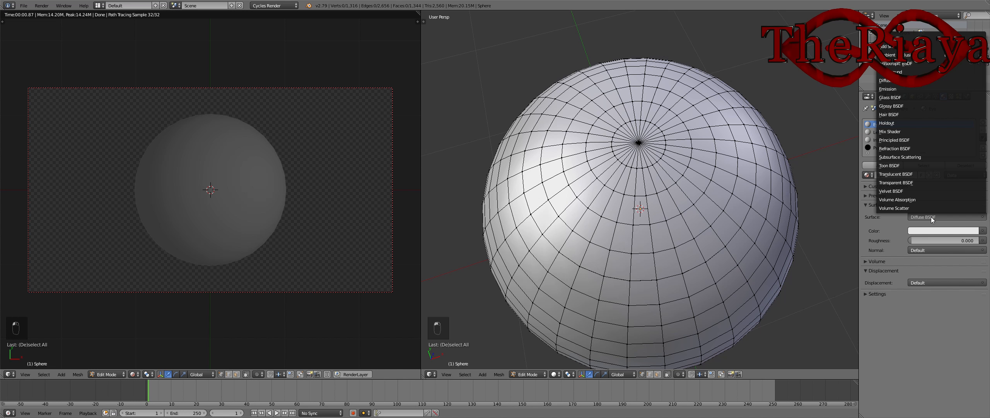
left_click(903, 140)
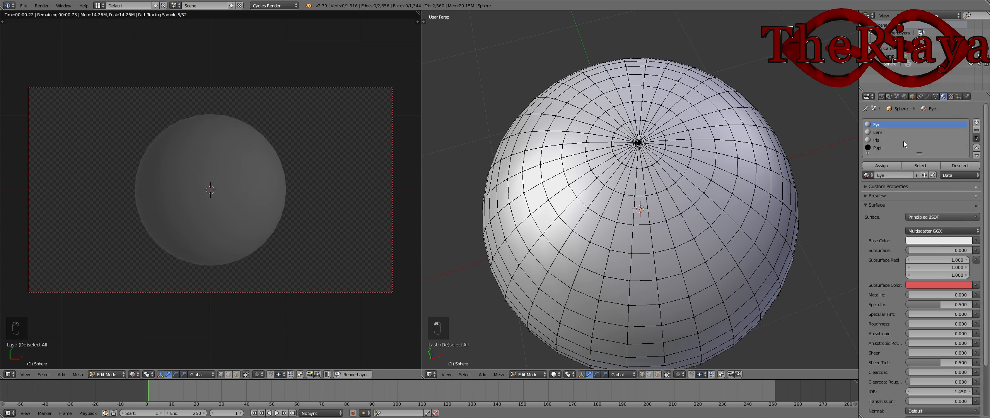
left_click(883, 132)
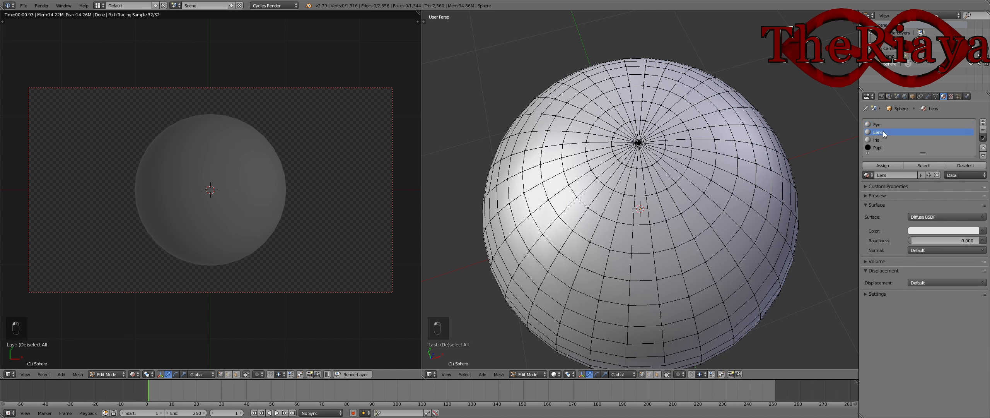
left_click(936, 216)
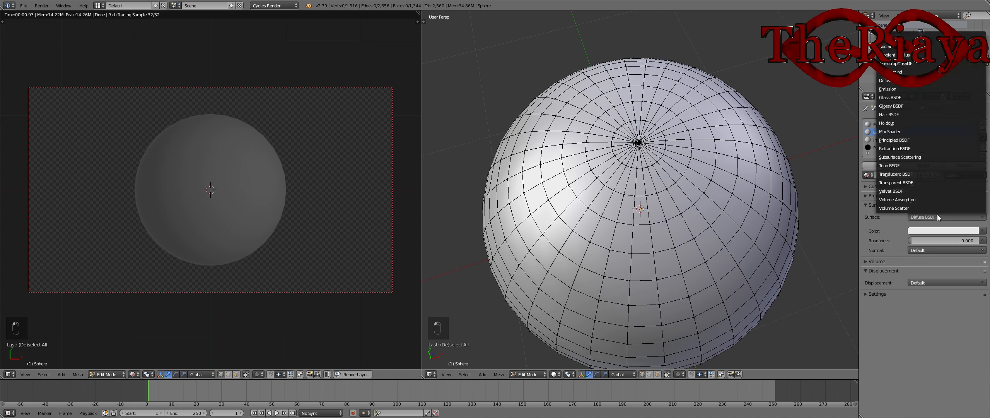
left_click(911, 142)
Set the Lens material's transmission to 1.000 so the iris and pupil show through.
scroll(888, 237, "down", 3)
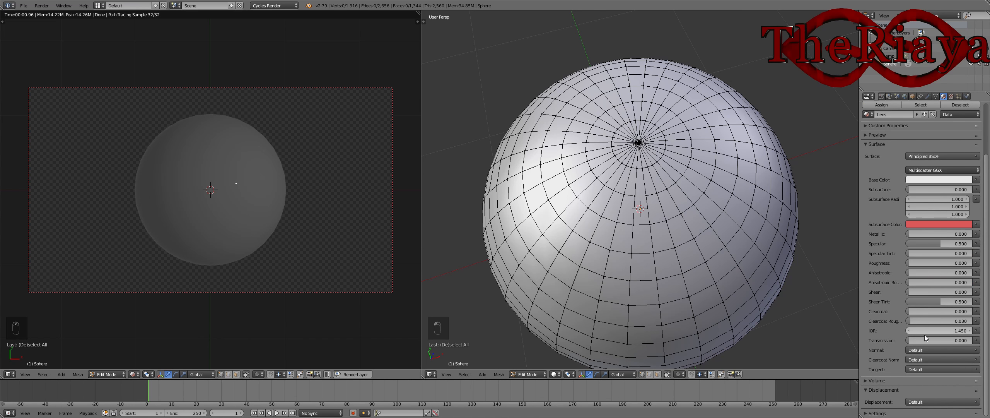
left_click_drag(925, 340, 973, 340)
scroll(730, 161, "up", 8)
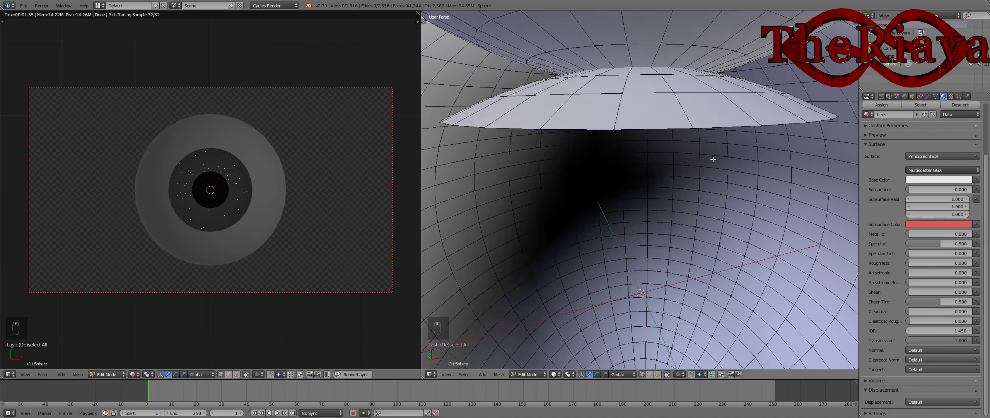
middle_click_drag(713, 159, 713, 210)
scroll(713, 209, "down", 4)
scroll(920, 174, "up", 4)
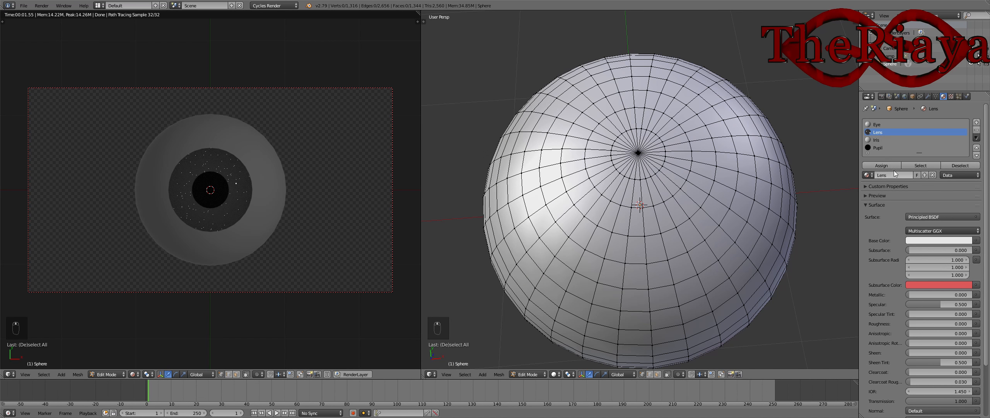
Give the Iris material a bright blue diffuse color.
left_click(882, 141)
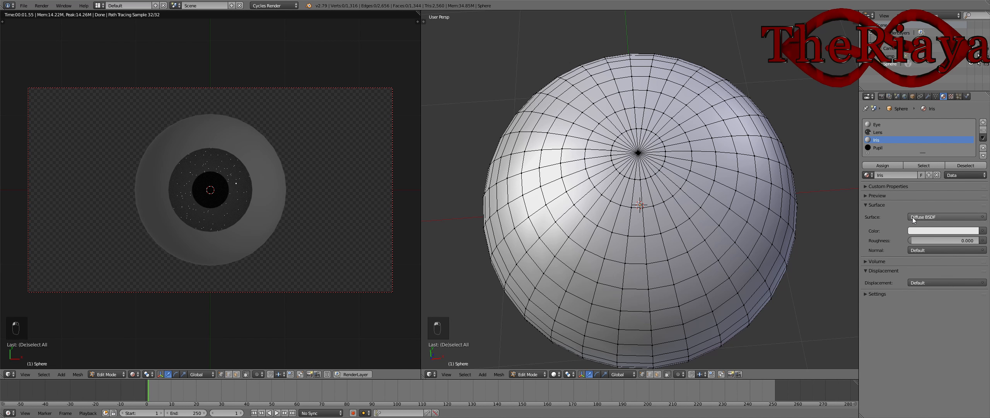
left_click(929, 231)
left_click_drag(943, 132, 946, 119)
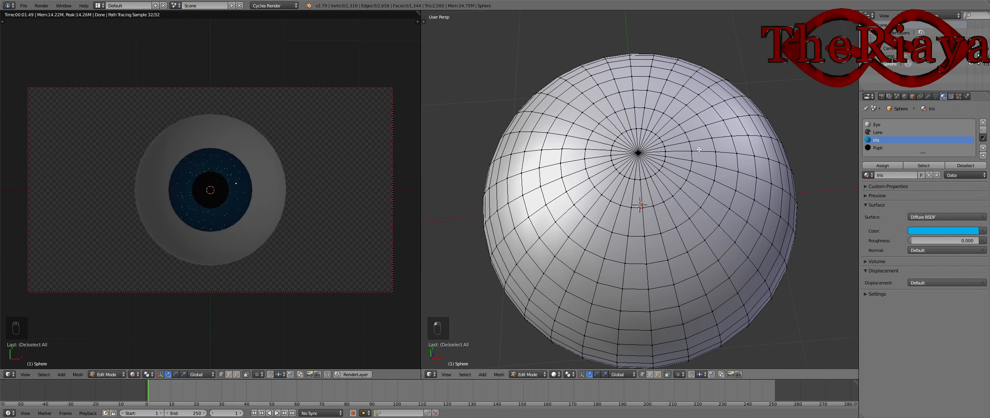
middle_click_drag(699, 149, 692, 130)
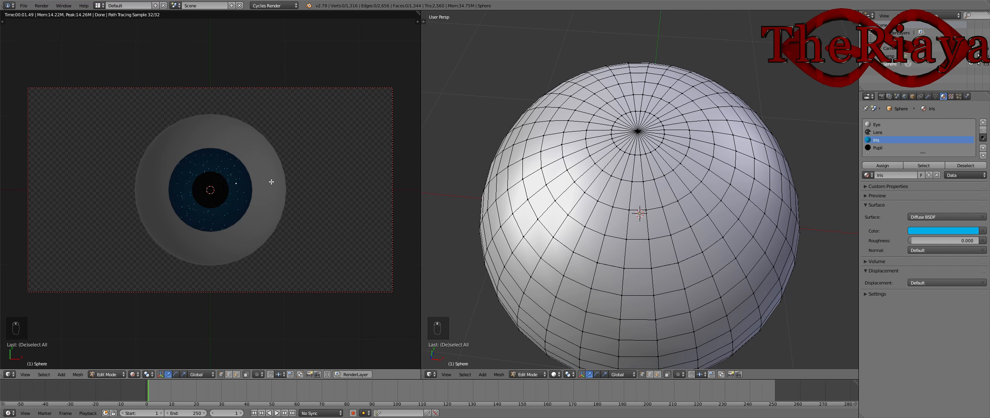
scroll(718, 146, "down", 2)
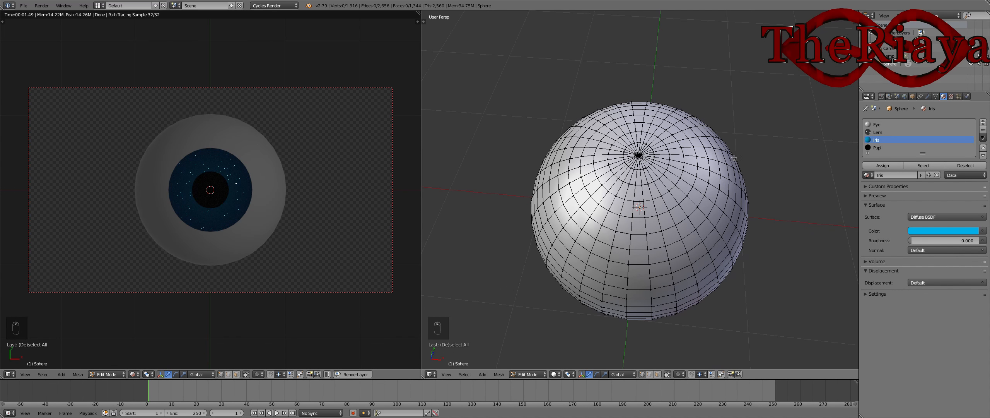
middle_click_drag(734, 157, 678, 164)
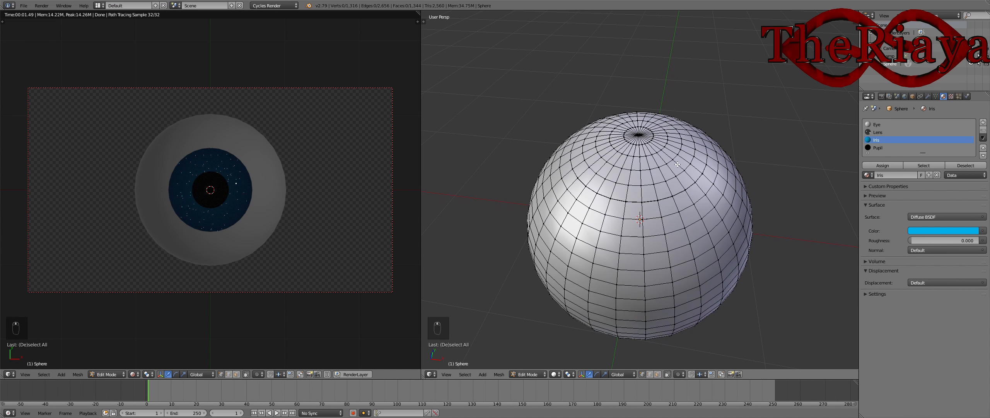
scroll(677, 163, "up", 2)
scroll(675, 162, "down", 1)
scroll(672, 159, "up", 3)
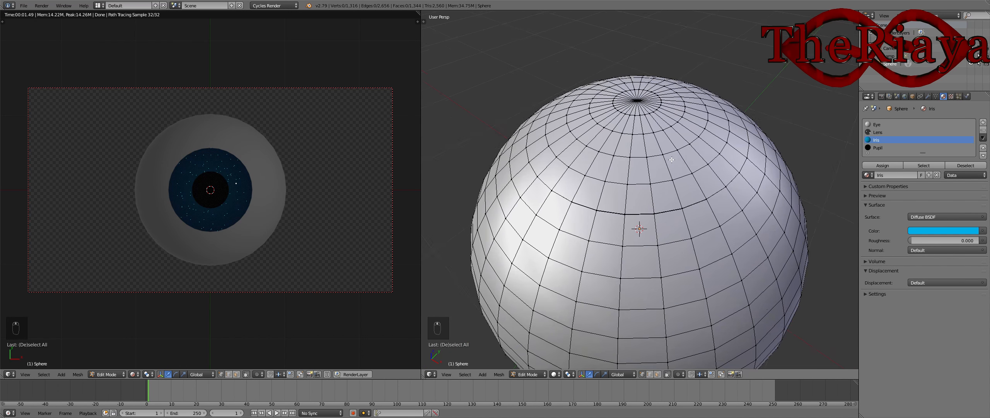
scroll(672, 160, "down", 2)
Return to Object Mode and select the lamp above the eyeball.
key("Tab")
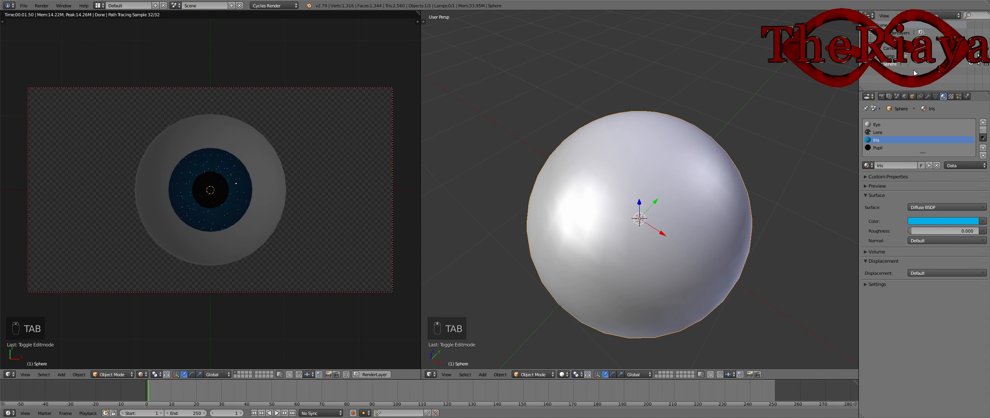
scroll(706, 90, "down", 3)
middle_click_drag(705, 90, 845, 56)
right_click(744, 22)
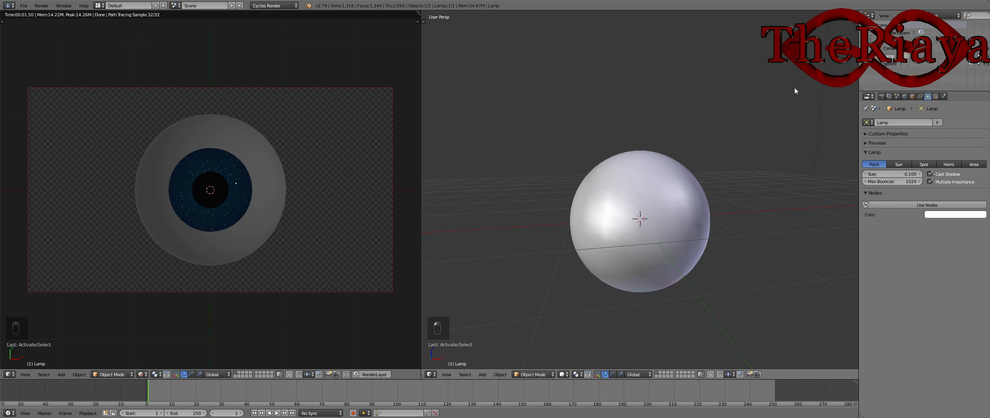
middle_click_drag(760, 118, 739, 140)
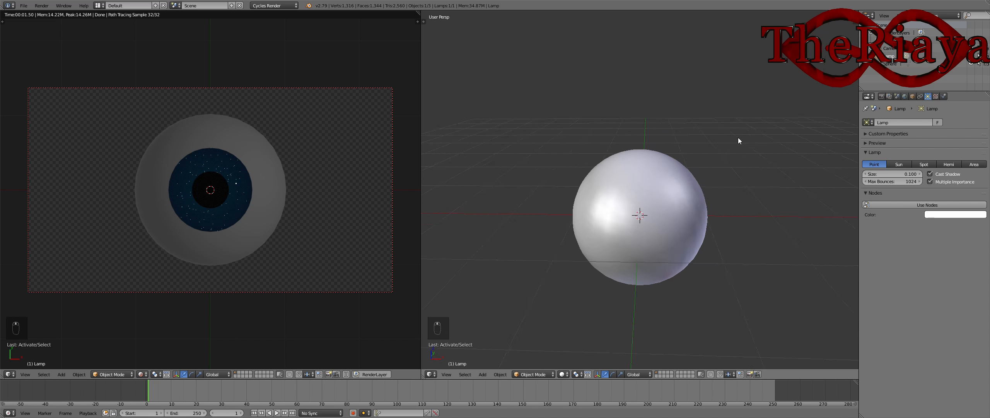
Enable nodes for the lamp and set its emission strength to 1000.
left_click(922, 205)
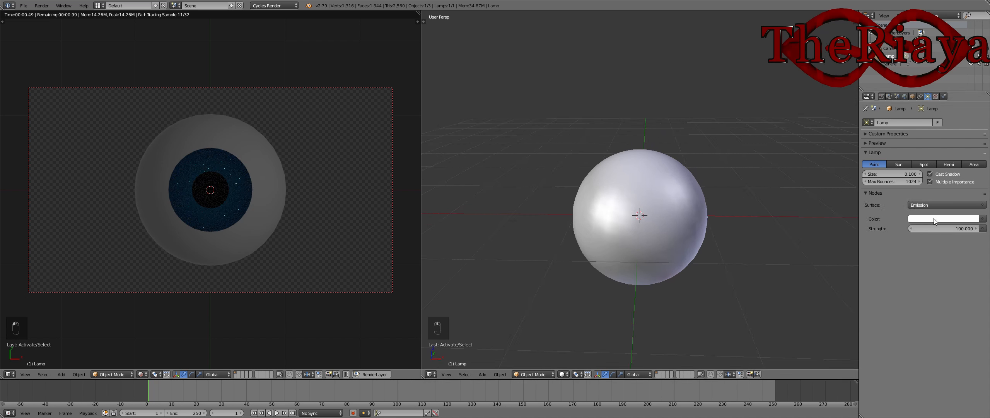
left_click(938, 229)
type("100")
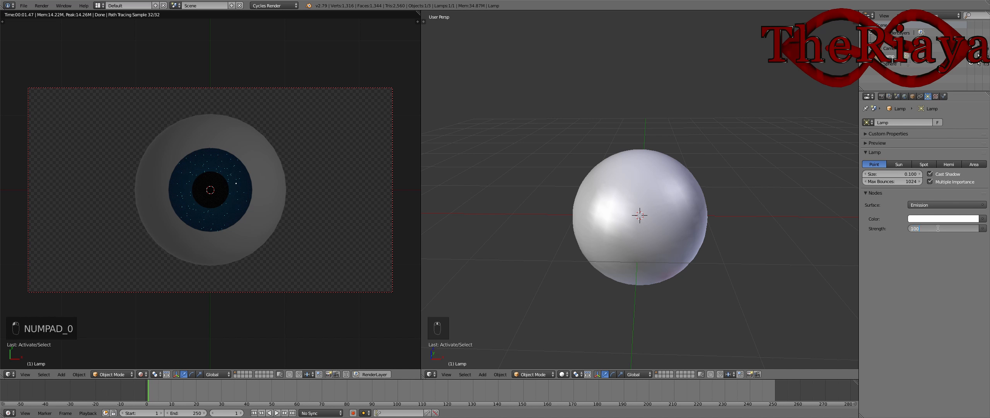
key("Return")
Select the eyeball sphere and raise its Lens material's roughness to 0.311.
middle_click_drag(694, 155, 656, 184)
right_click(656, 184)
scroll(657, 184, "up", 2)
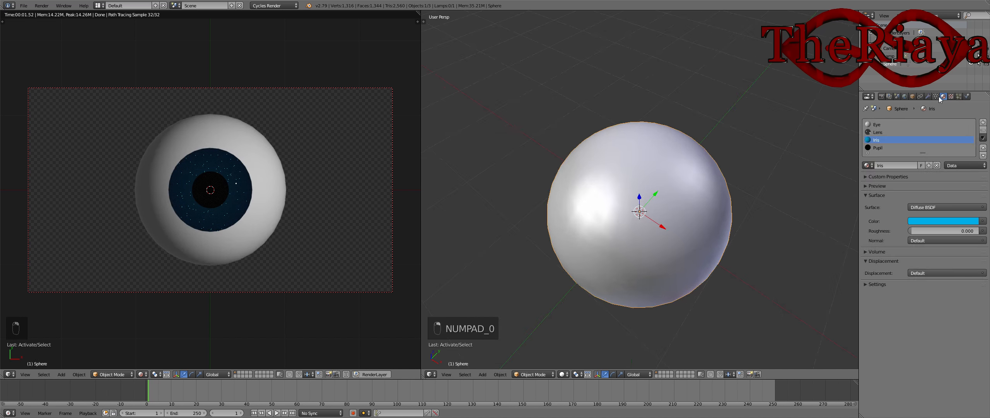
middle_click_drag(687, 158, 669, 155)
left_click(877, 132)
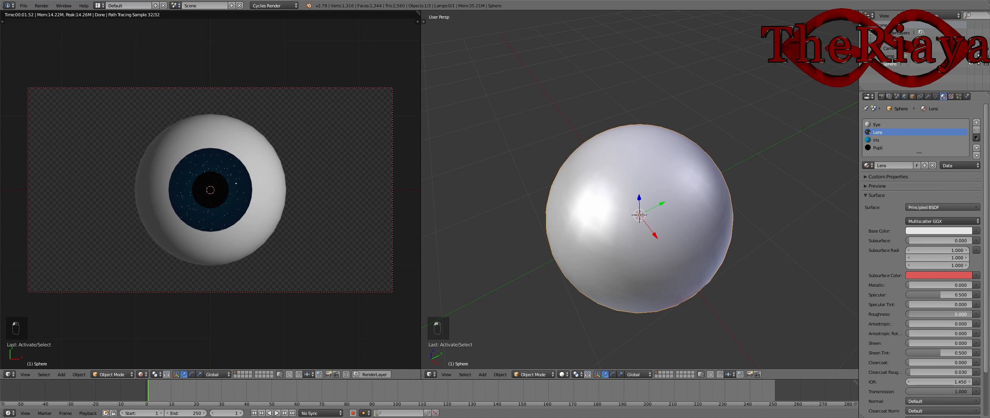
left_click_drag(938, 314, 957, 313)
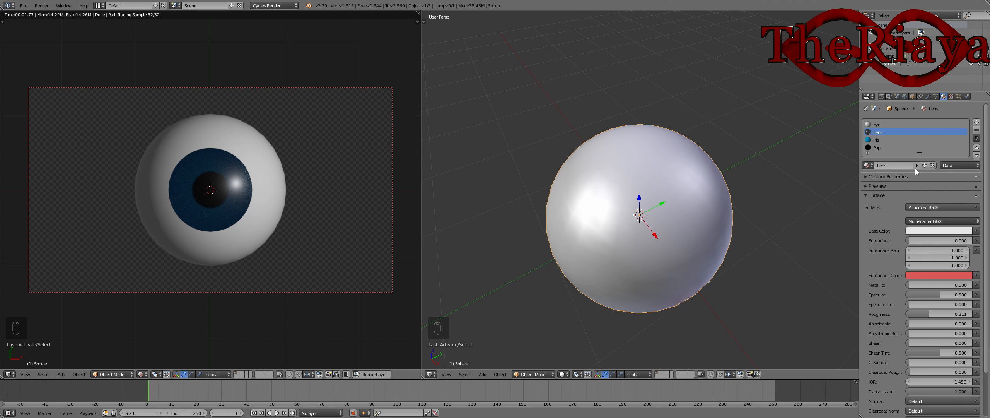
Set the Eye material's roughness to 0.311 to match the lens.
left_click(885, 124)
left_click(952, 312)
key("BackSpace")
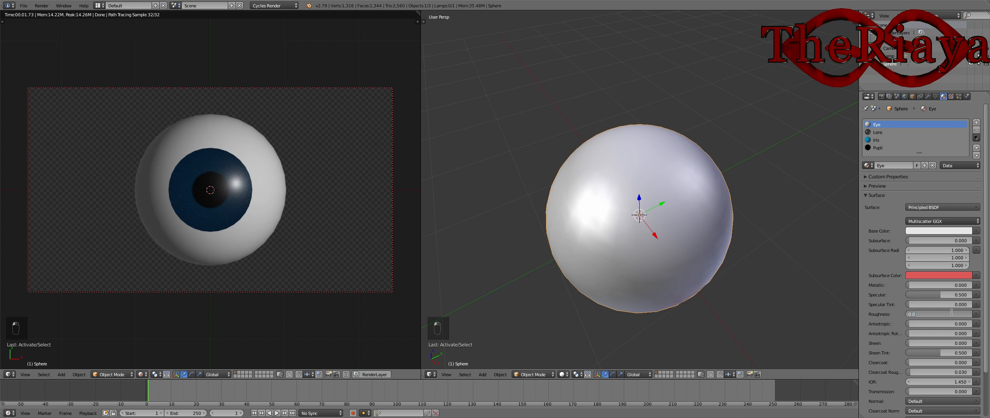
type(".311")
key("Return")
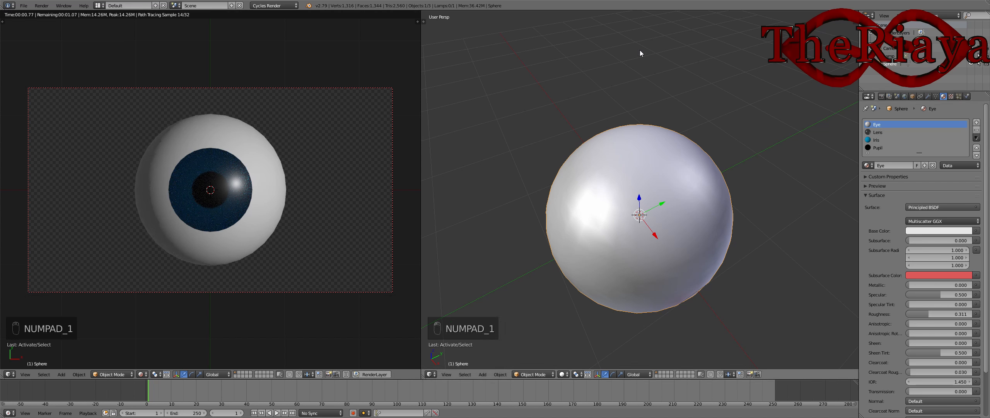
Try rotating the eyeball about the global Y axis to check its highlight in the rendered view.
middle_click_drag(712, 82, 784, 89)
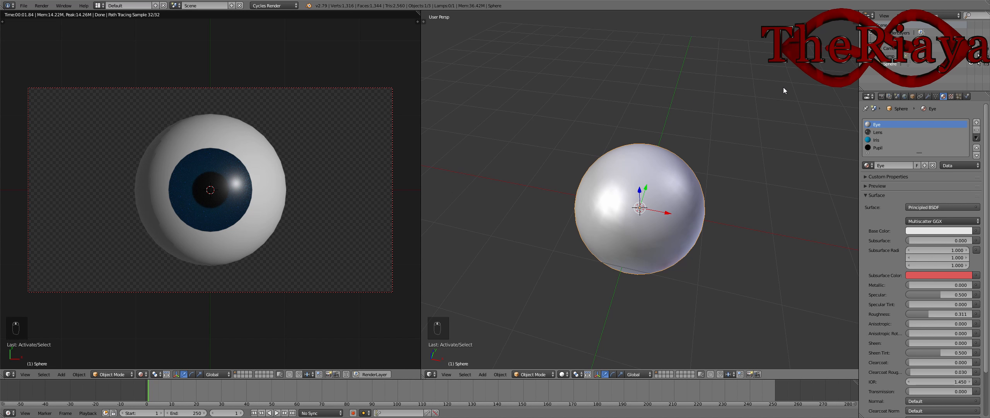
key("r")
key("y")
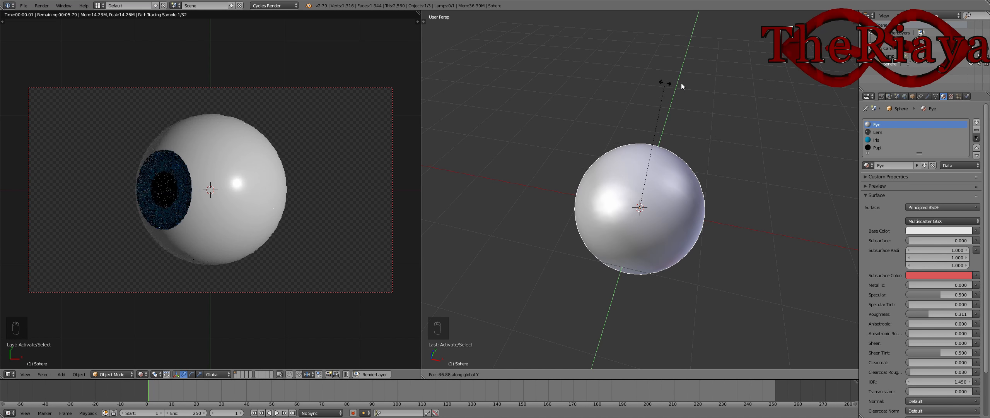
left_click(763, 95)
scroll(779, 122, "up", 1)
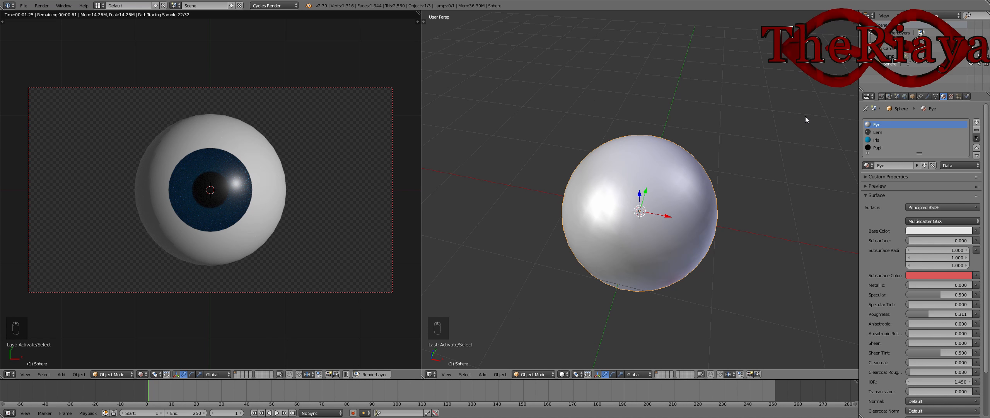
Select the lamp and set its size to 0.5.
left_click(958, 96)
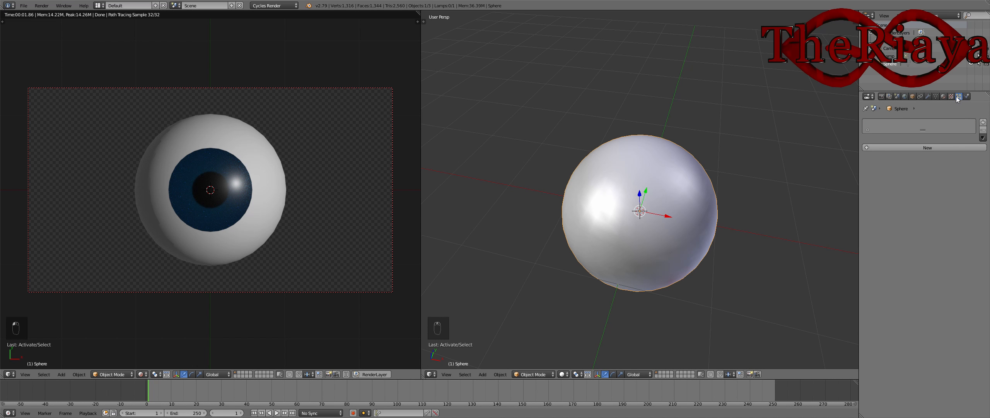
left_click(951, 96)
left_click(892, 57)
left_click(927, 97)
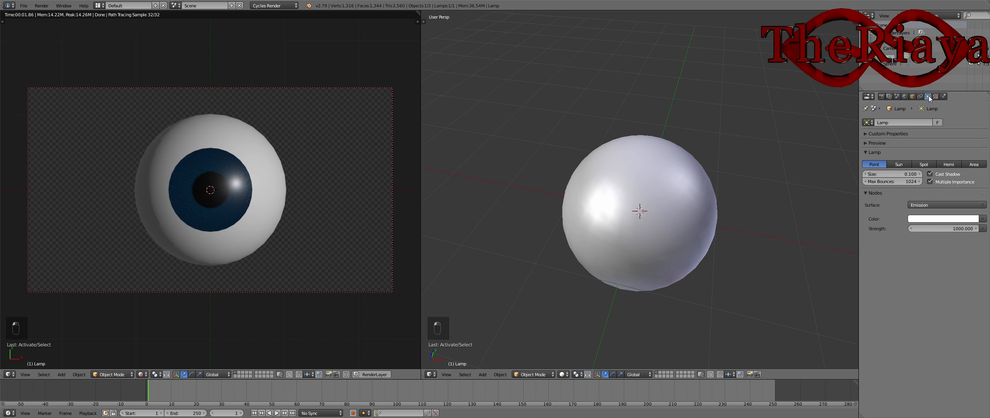
left_click(884, 173)
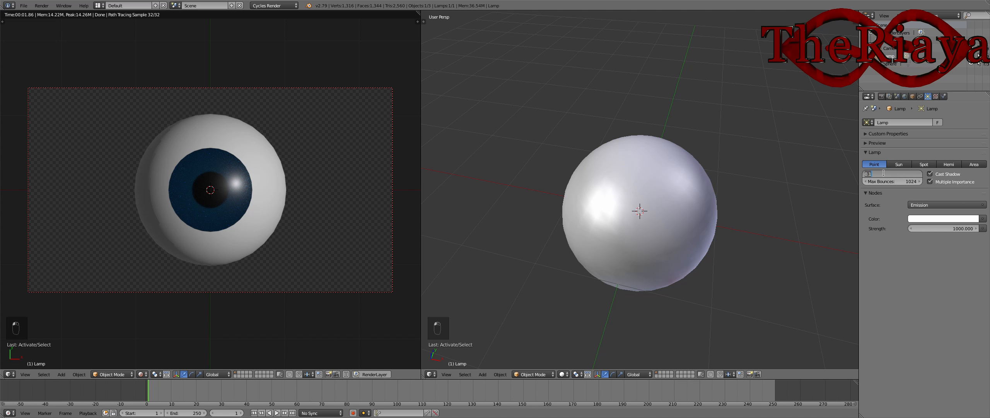
key("BackSpace")
type(".5")
key("Return")
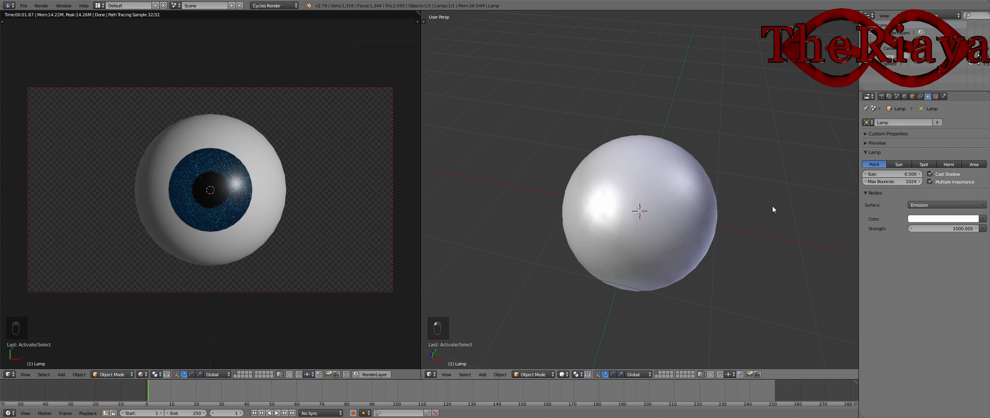
Select the eyeball sphere and add a Basis shape key to it.
right_click(719, 198)
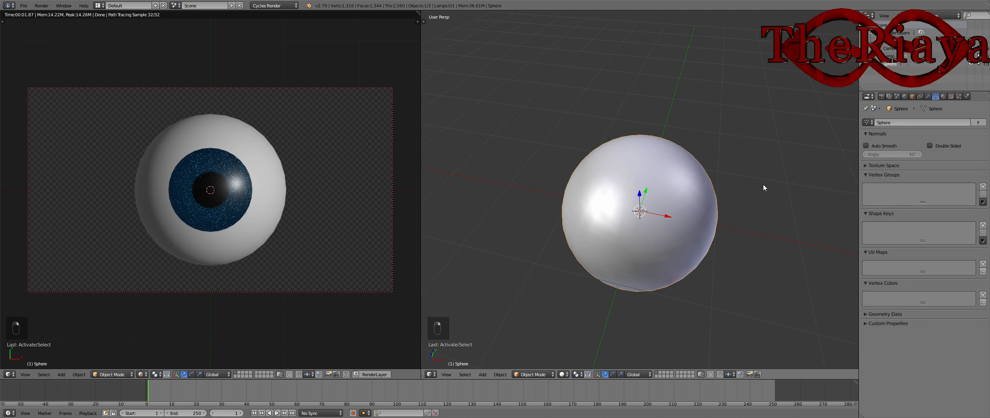
scroll(698, 196, "up", 1)
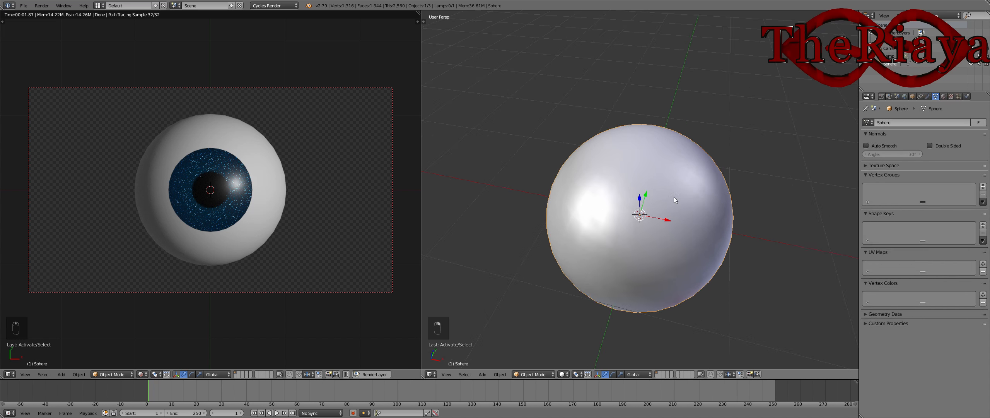
key("Tab")
key("Tab")
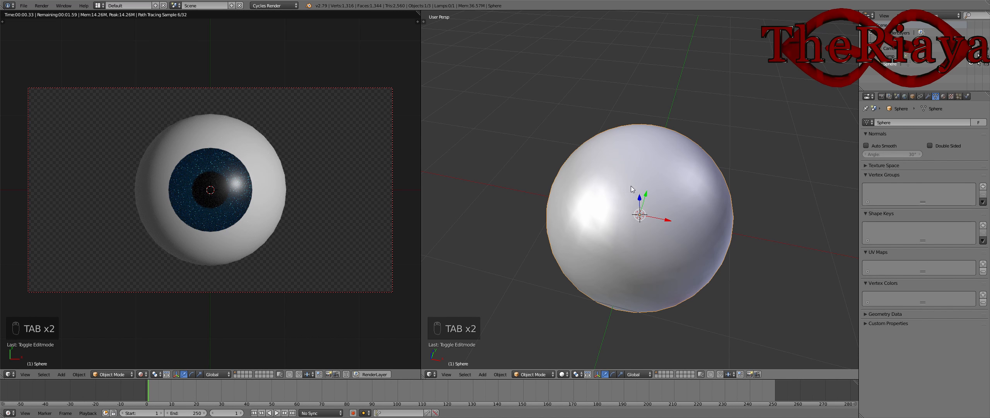
middle_click_drag(692, 181, 682, 188)
right_click(682, 188)
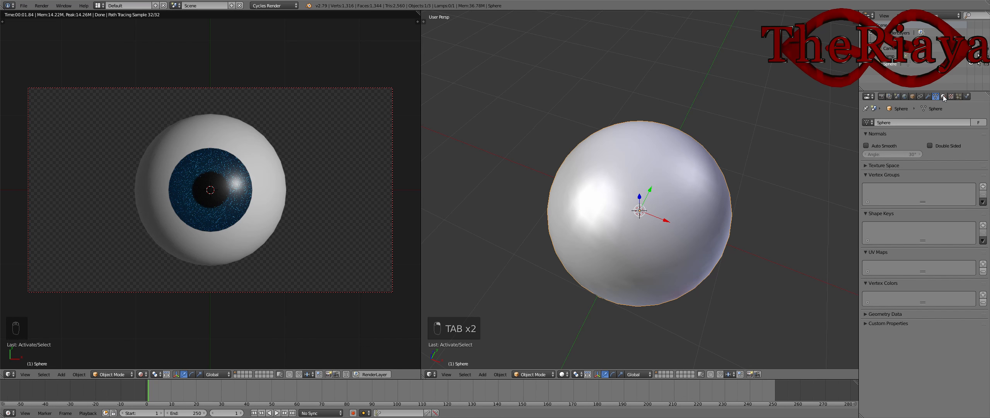
left_click(928, 96)
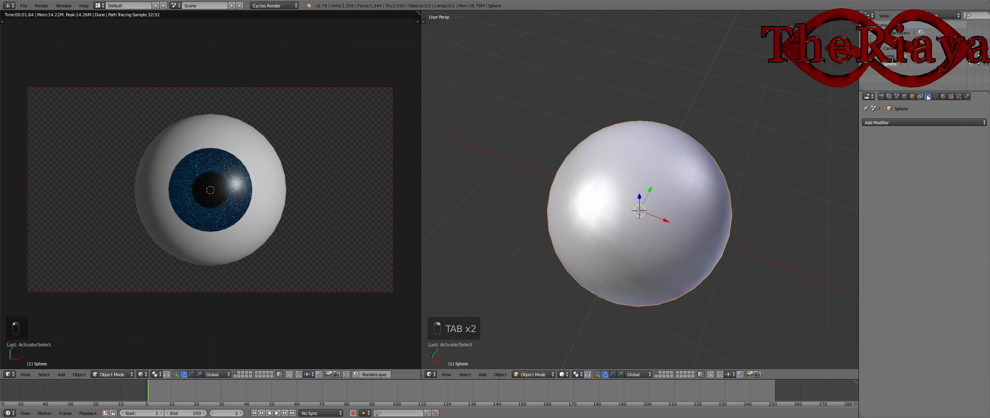
left_click(936, 96)
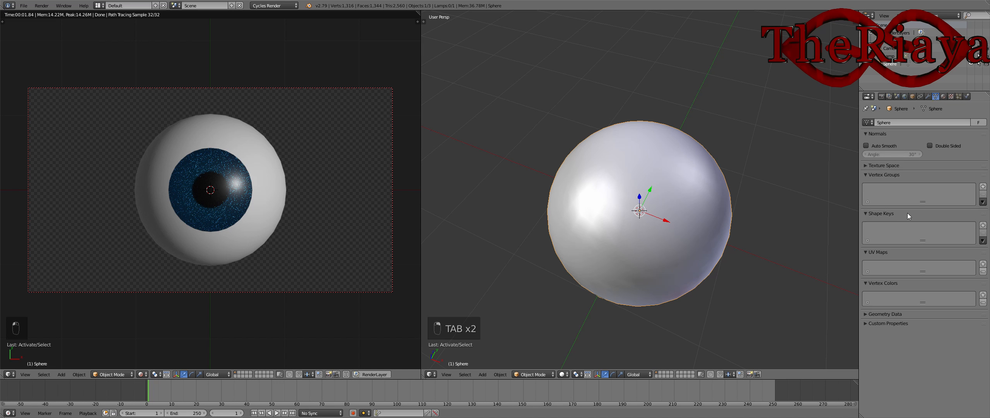
left_click(983, 225)
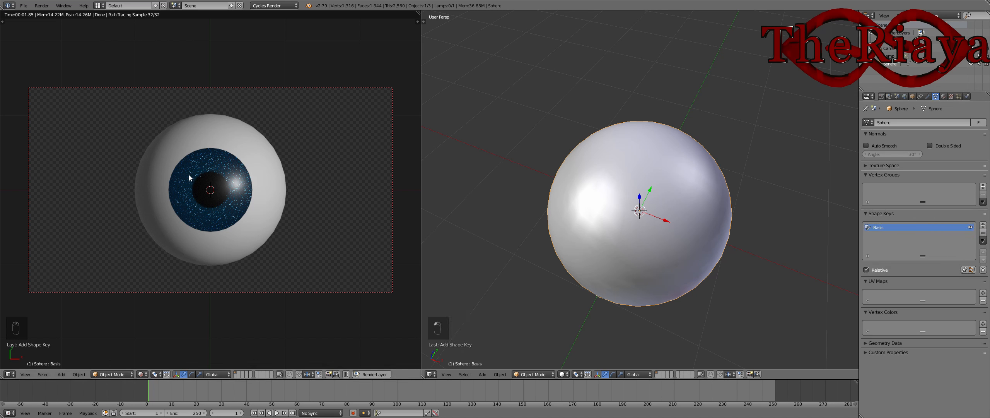
Check the sphere's mesh, return to Object Mode and add a second shape key after the Basis key.
key("Tab")
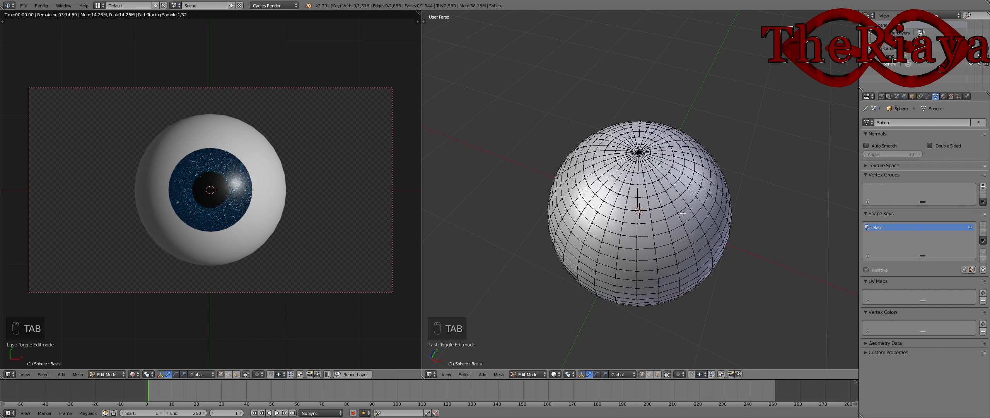
scroll(684, 182, "up", 6)
scroll(684, 181, "up", 3)
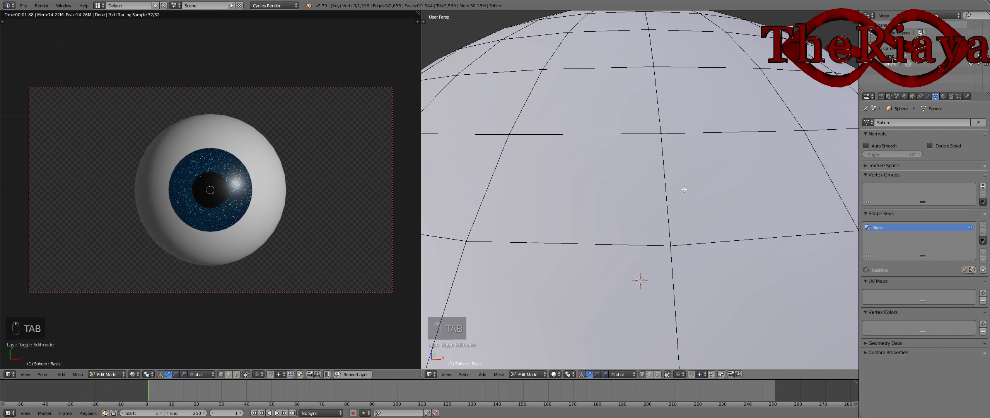
scroll(684, 182, "down", 4)
key("Tab")
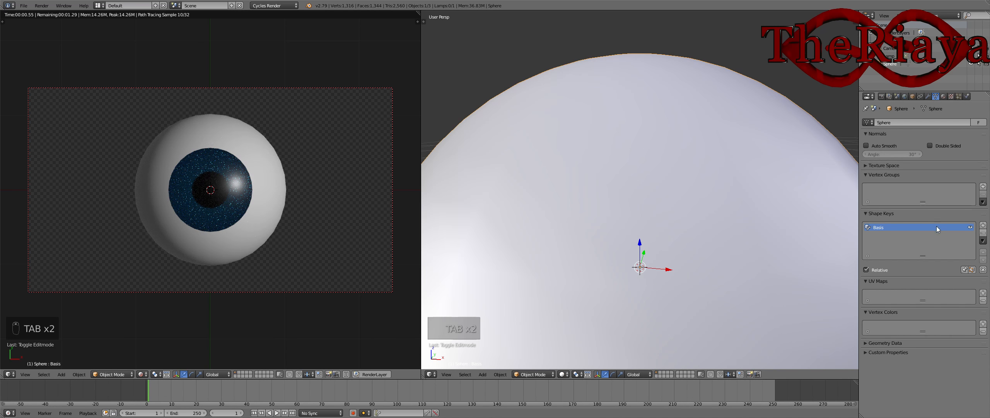
left_click(983, 225)
scroll(676, 189, "up", 3)
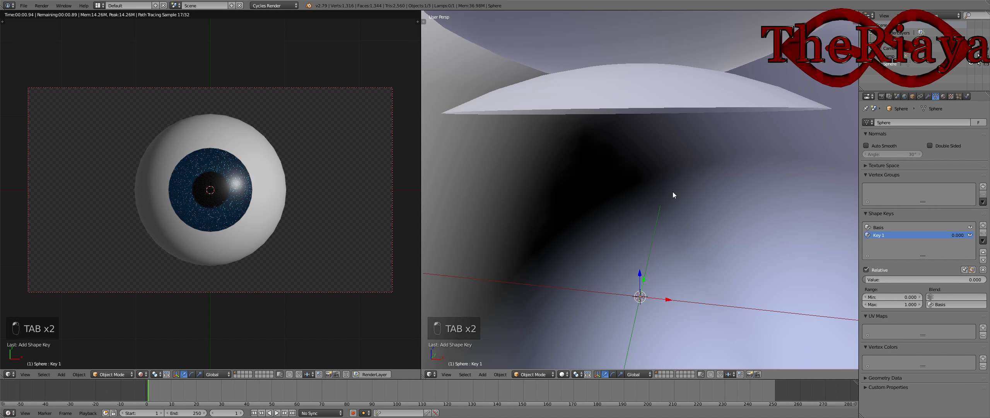
With Key 1 active, select the faces assigned to the Pupil material in Edit Mode and move them about 0.11 along Z.
key("Tab")
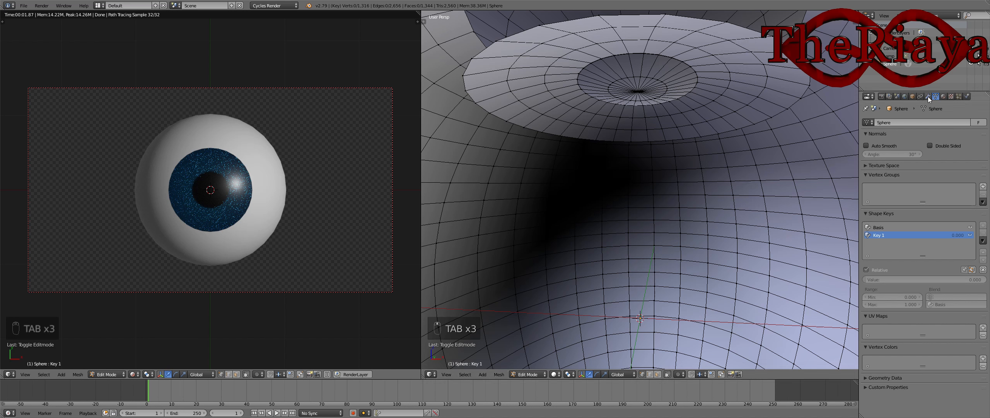
left_click(944, 96)
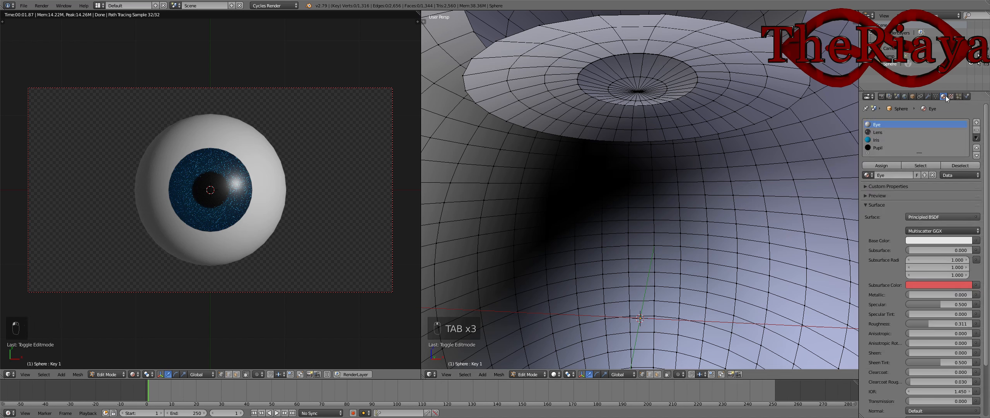
left_click(890, 147)
left_click(923, 165)
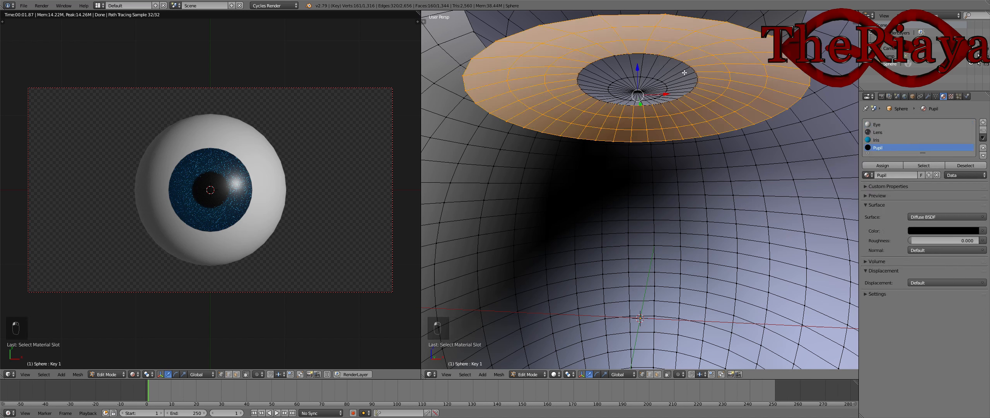
middle_click_drag(642, 71, 647, 83)
key("g")
key("z")
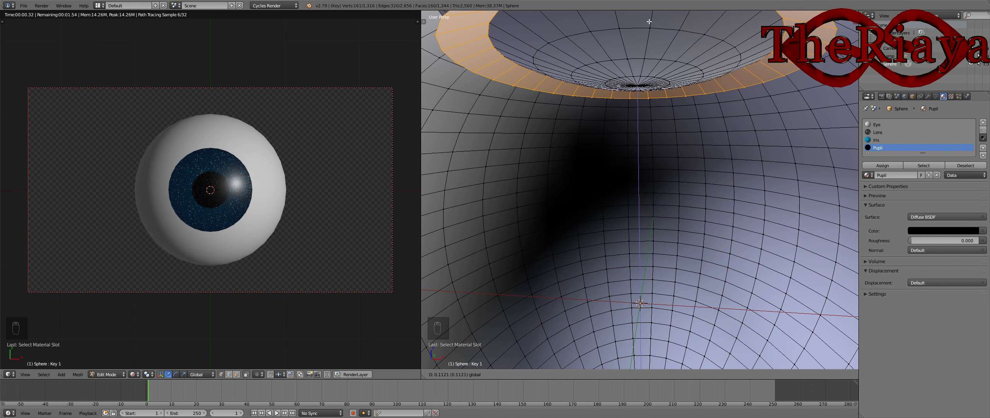
left_click(649, 21)
Inspect the edited sphere, leave Edit Mode and test Key 1's value against the rendered view.
scroll(657, 58, "down", 5)
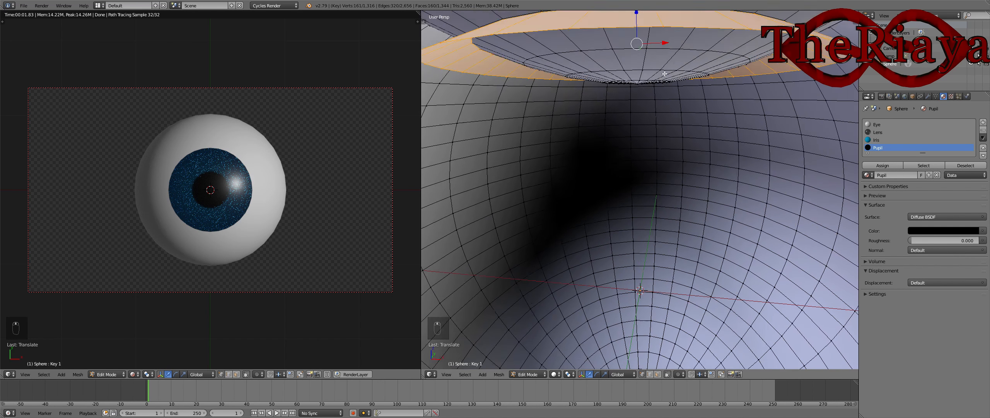
middle_click_drag(667, 82, 655, 85)
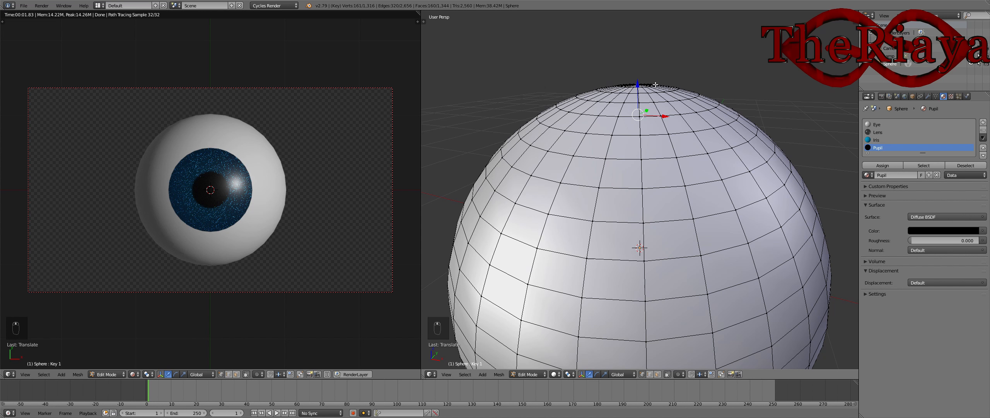
middle_click_drag(643, 126, 639, 152)
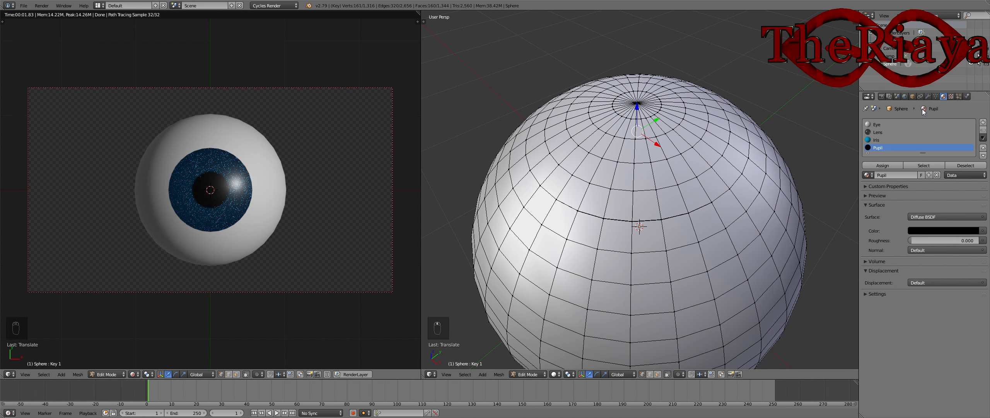
left_click(935, 96)
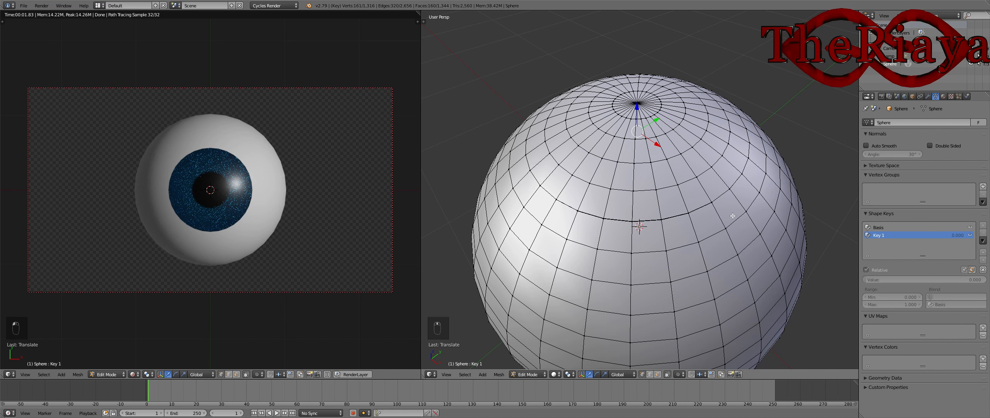
key("Tab")
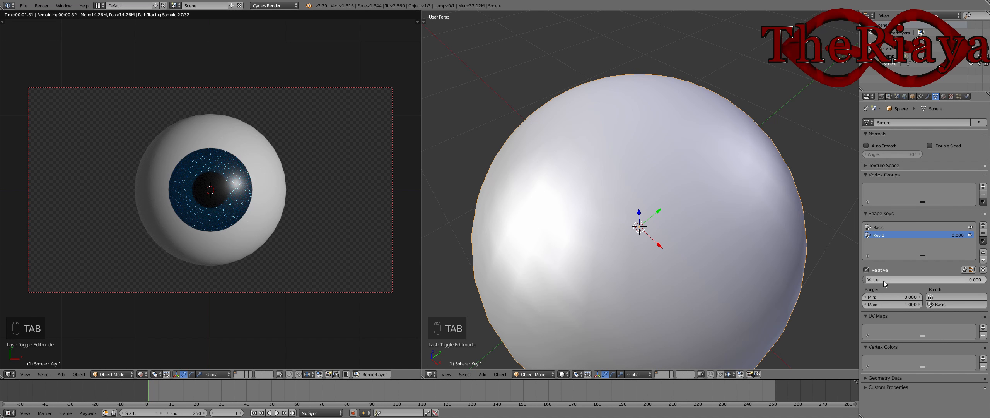
mouse_move(884, 280)
left_mouse_down()
mouse_move(940, 280)
mouse_move(886, 280)
left_mouse_up()
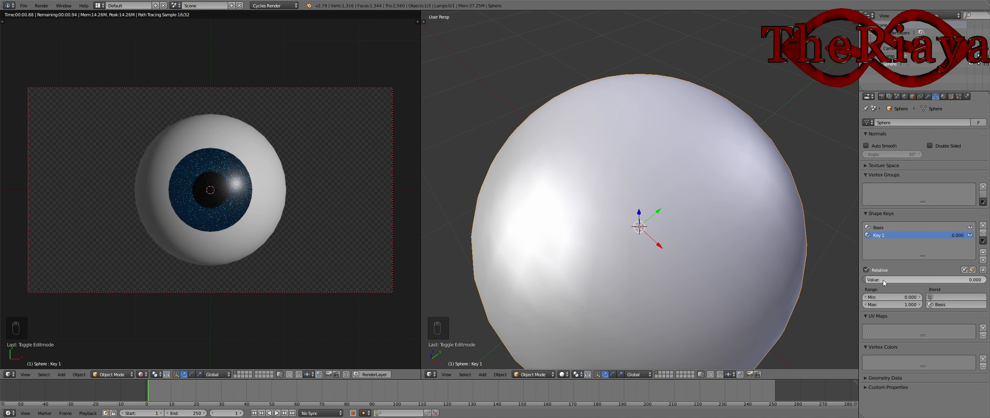
scroll(750, 218, "down", 3)
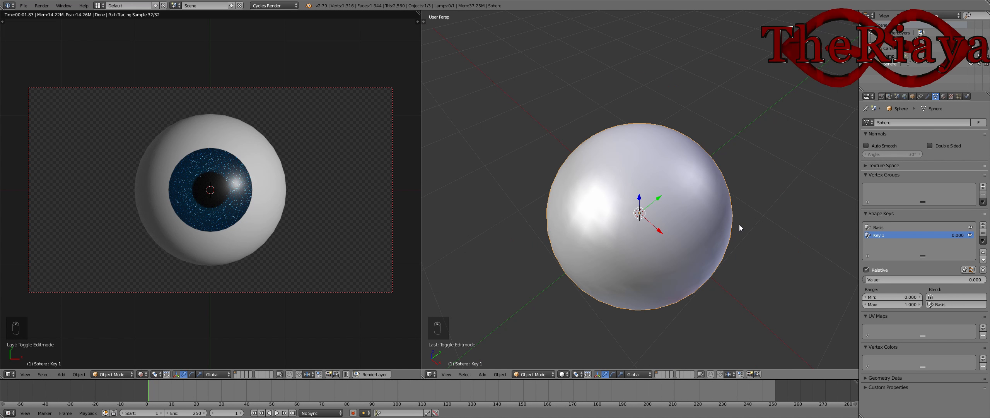